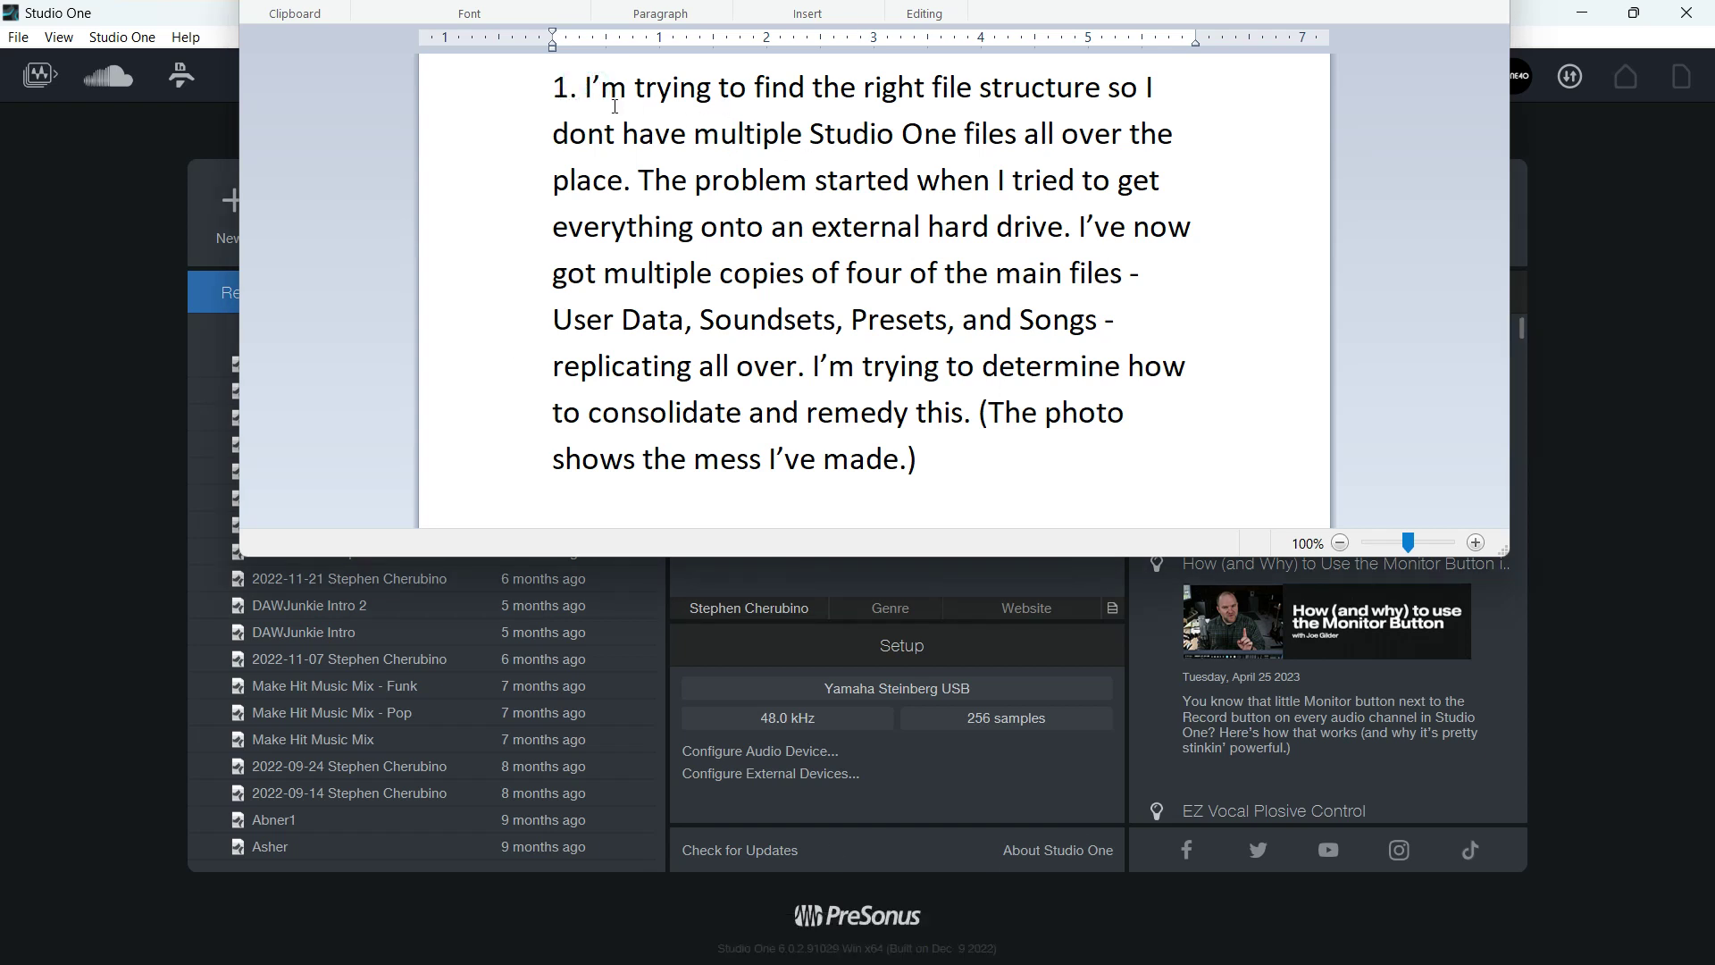
# Select the first numbered paragraph of the duplicate Studio One files question in WordPad.
pyautogui.moveTo(578, 87); pyautogui.dragTo(971, 419)
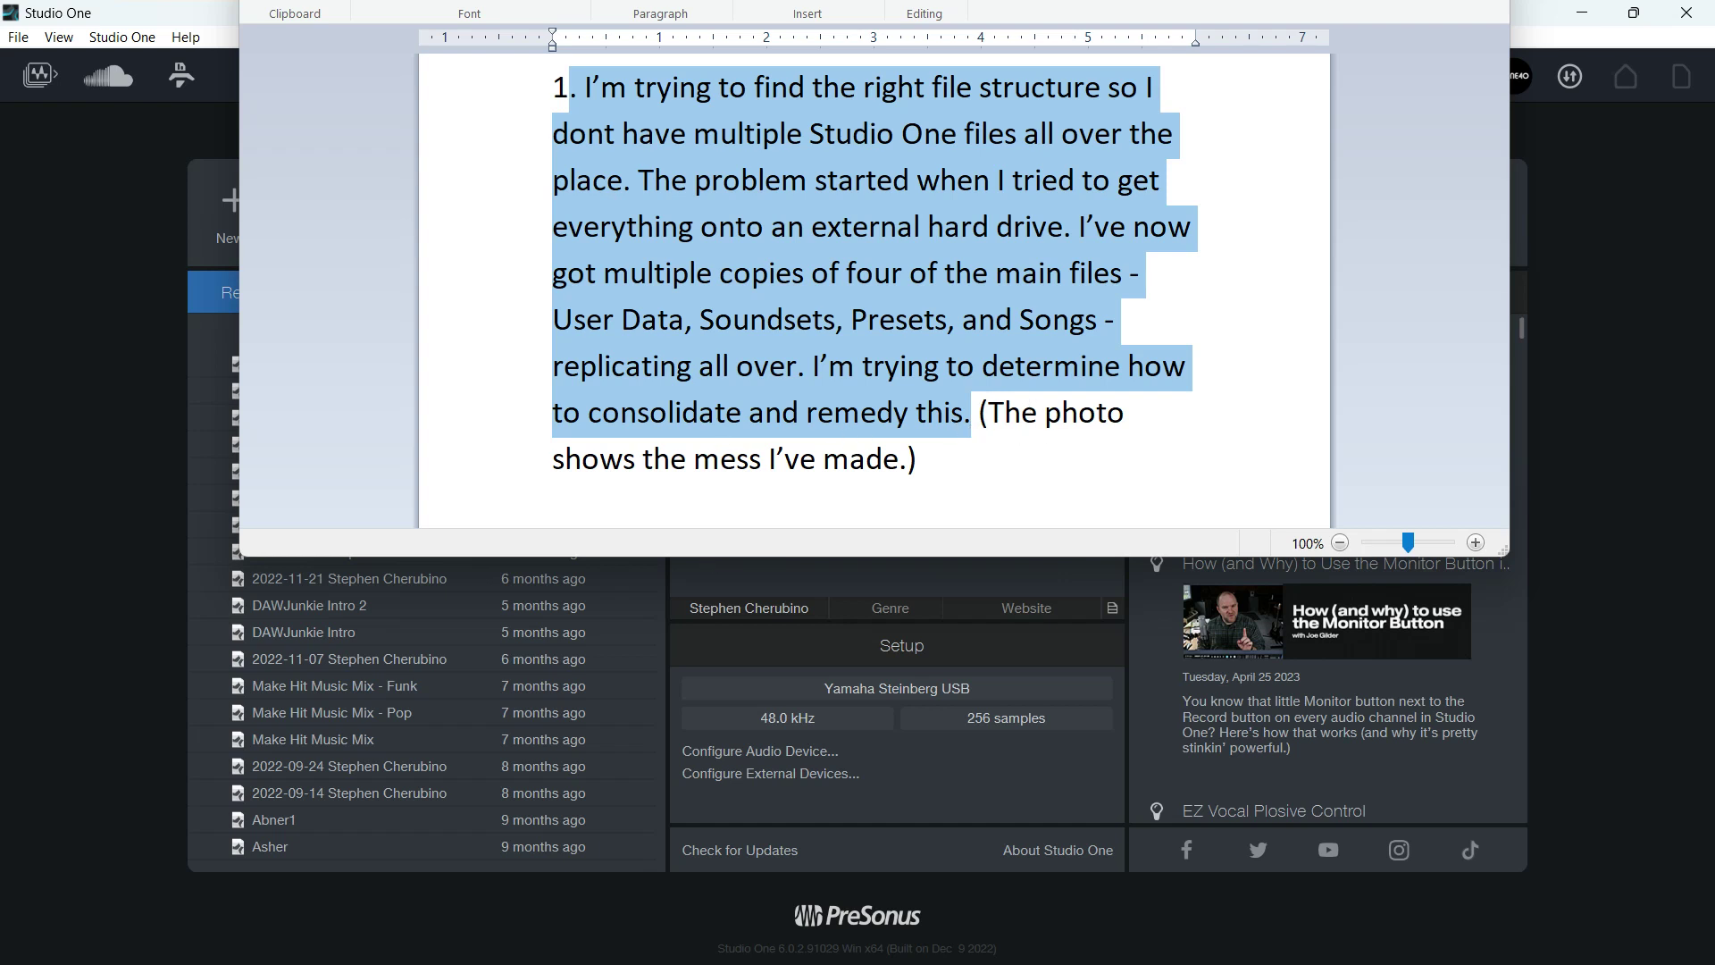
pyautogui.press('super')
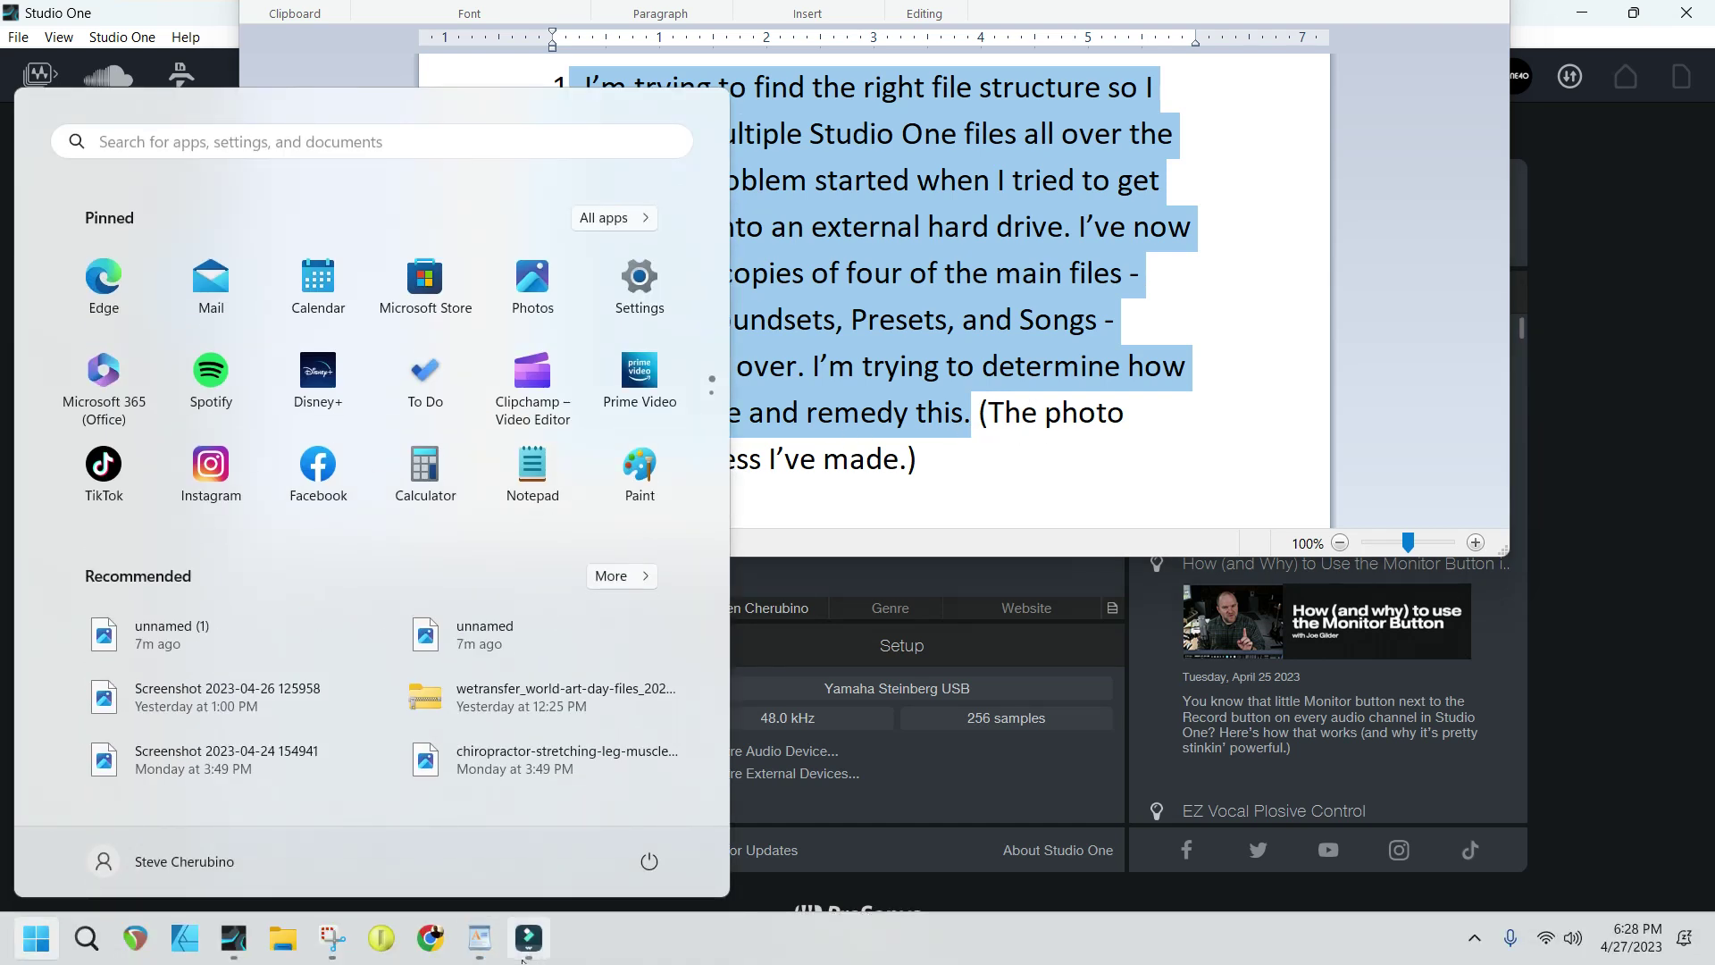
pyautogui.click(348, 938)
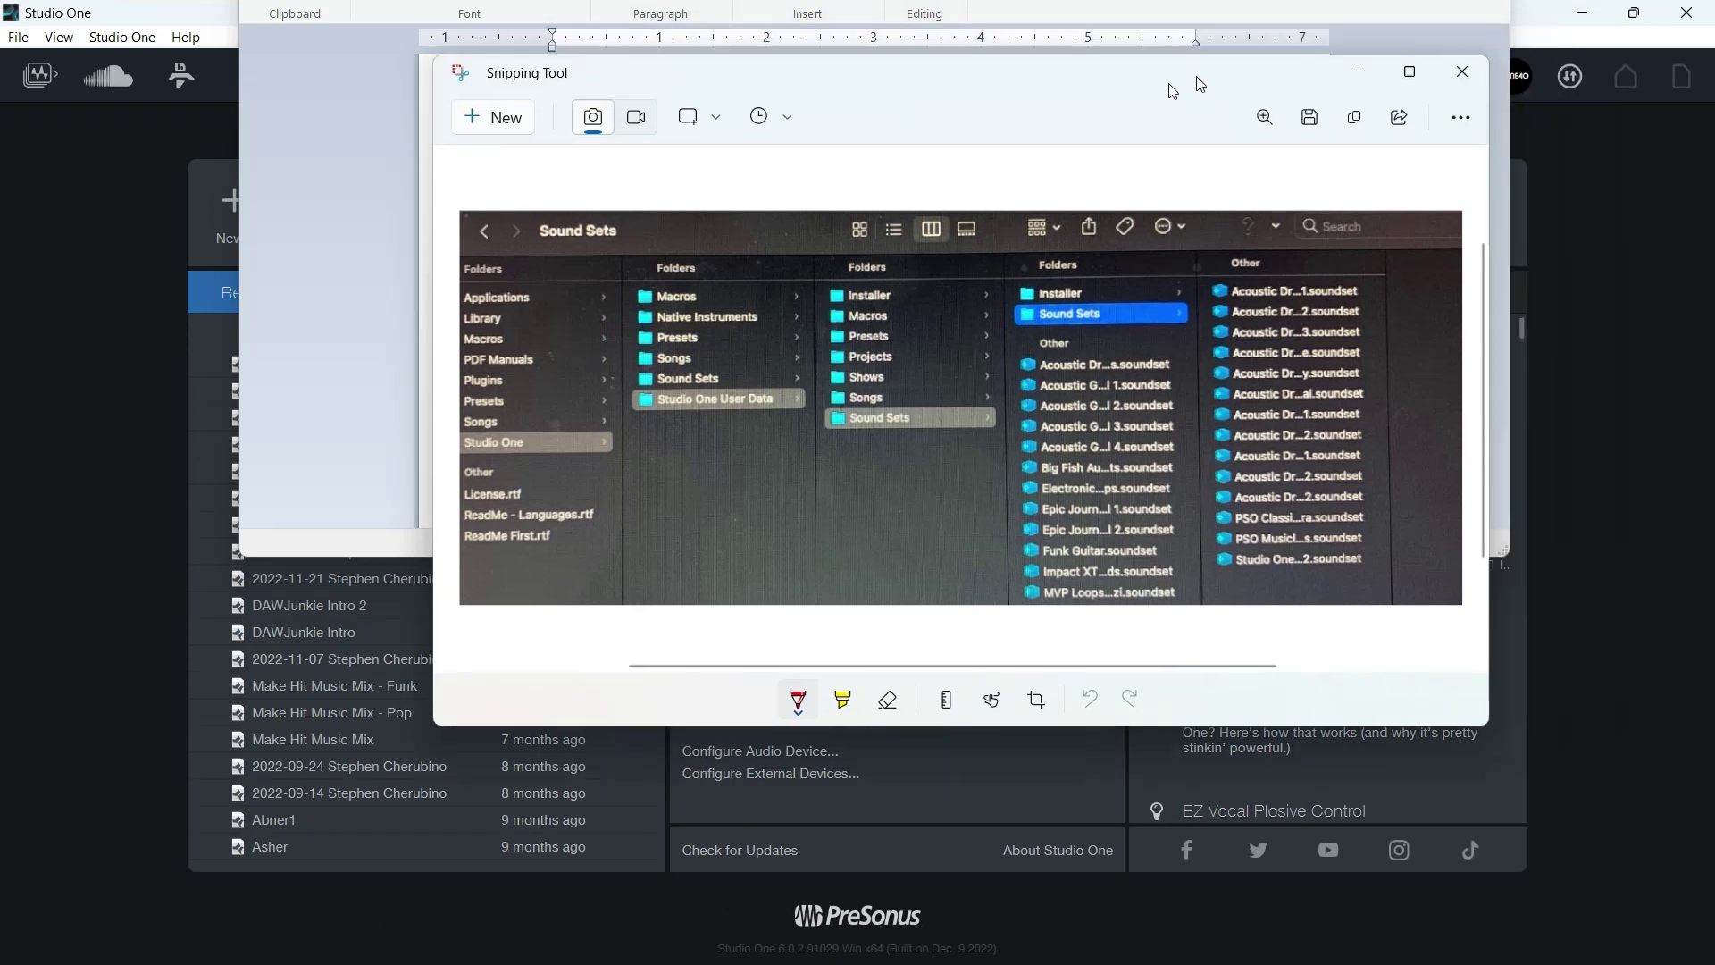
pyautogui.moveTo(1173, 90); pyautogui.dragTo(1103, 114)
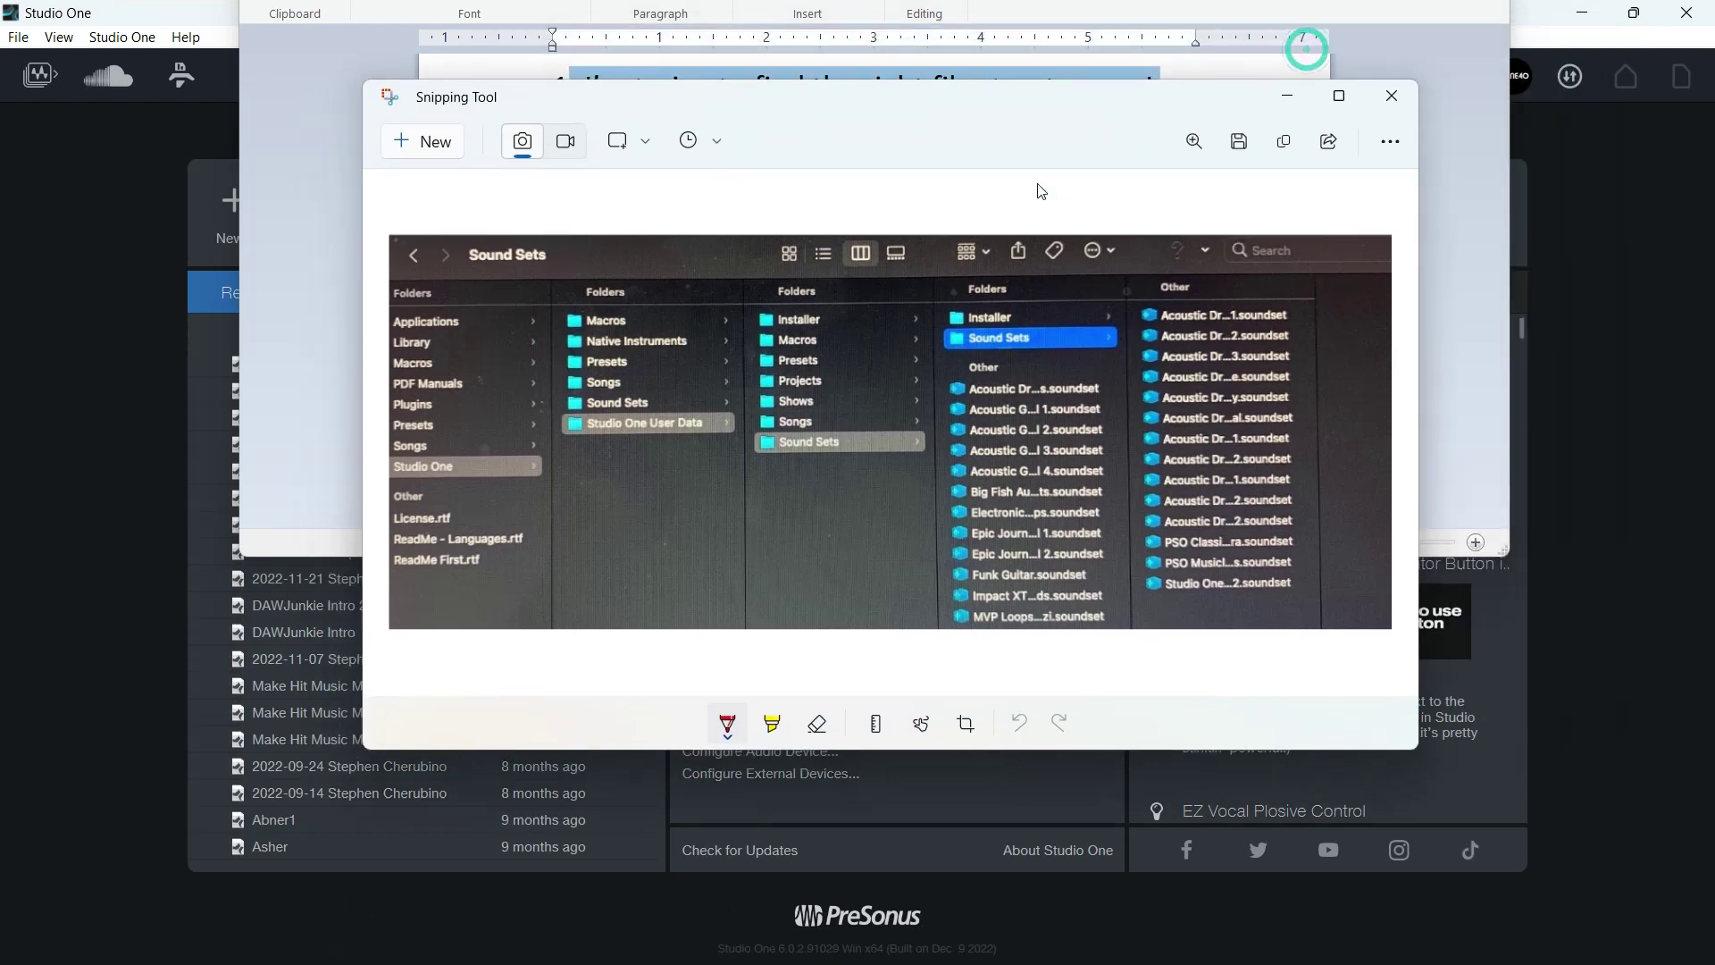
pyautogui.click(1195, 150)
pyautogui.moveTo(1064, 242); pyautogui.dragTo(1096, 242)
pyautogui.click(1337, 100)
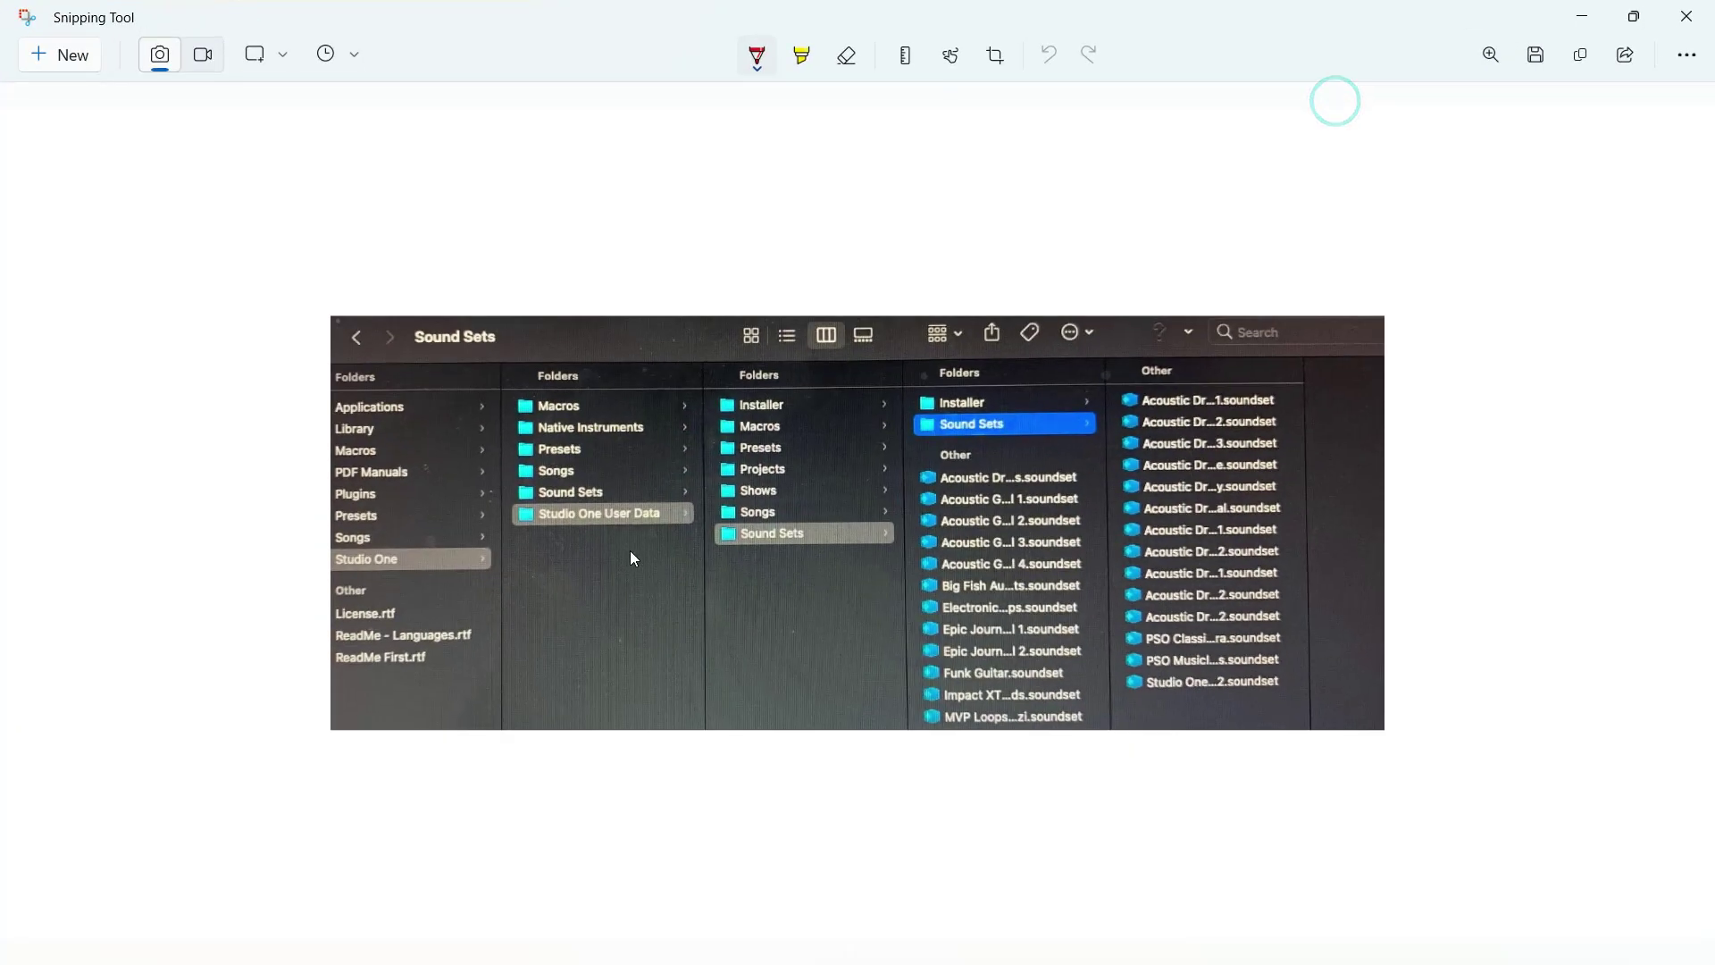
pyautogui.click(1492, 55)
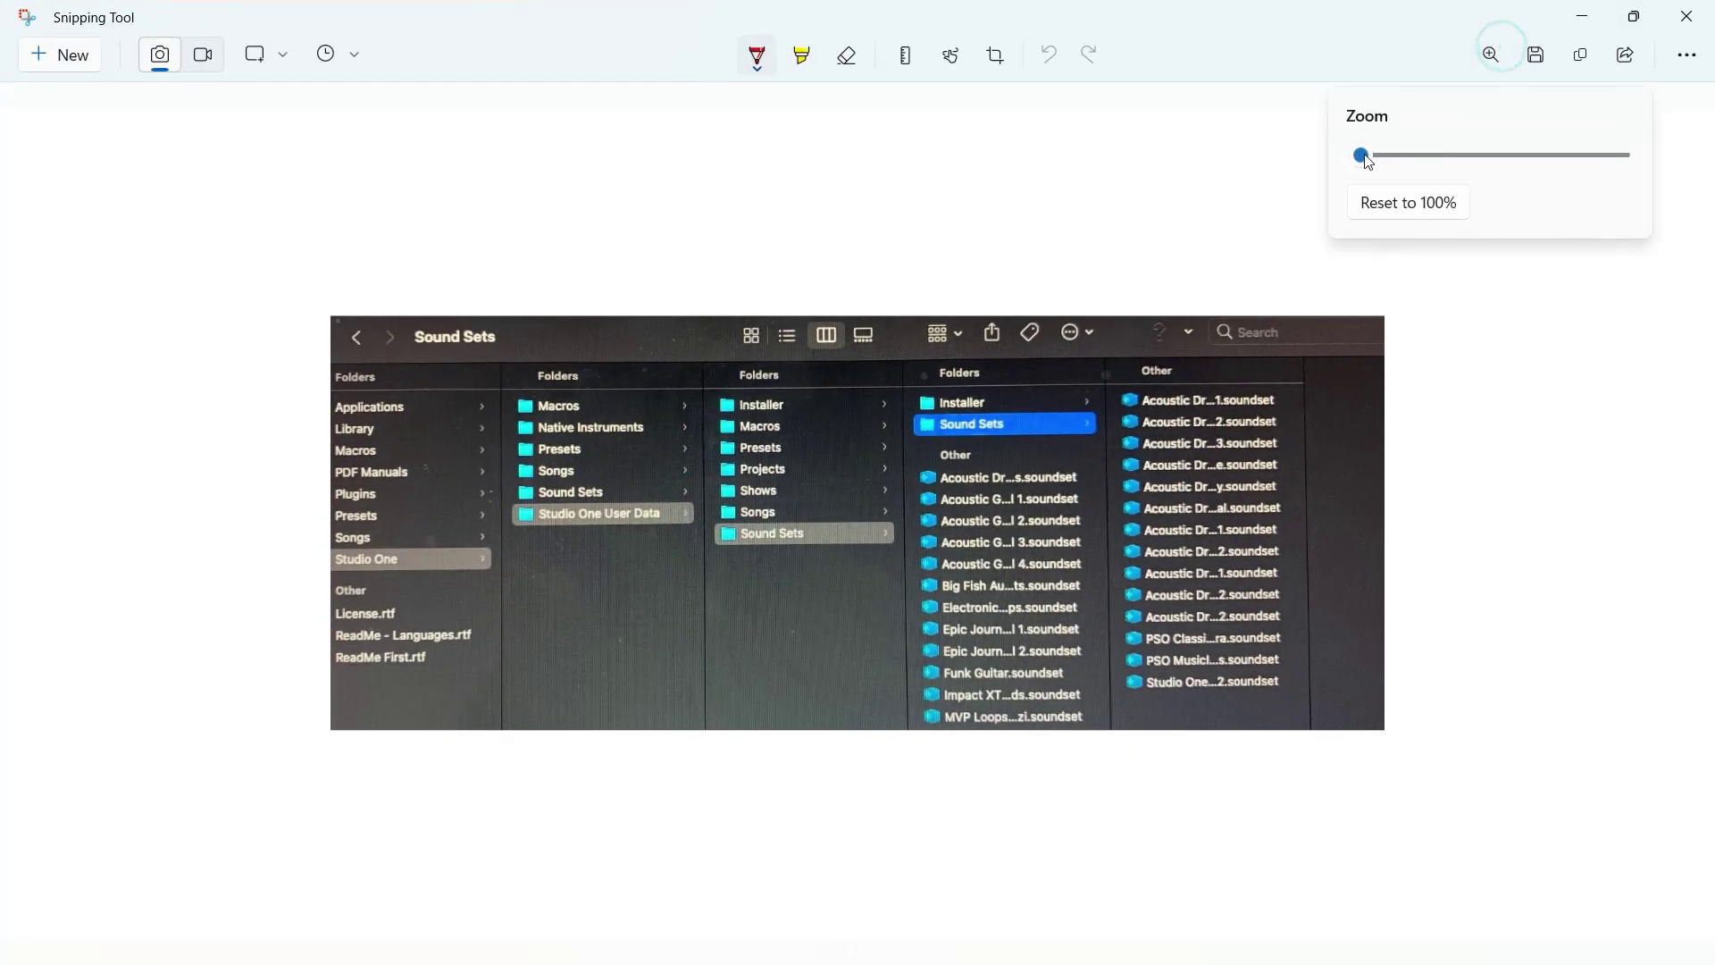
pyautogui.moveTo(1359, 154); pyautogui.dragTo(1409, 157)
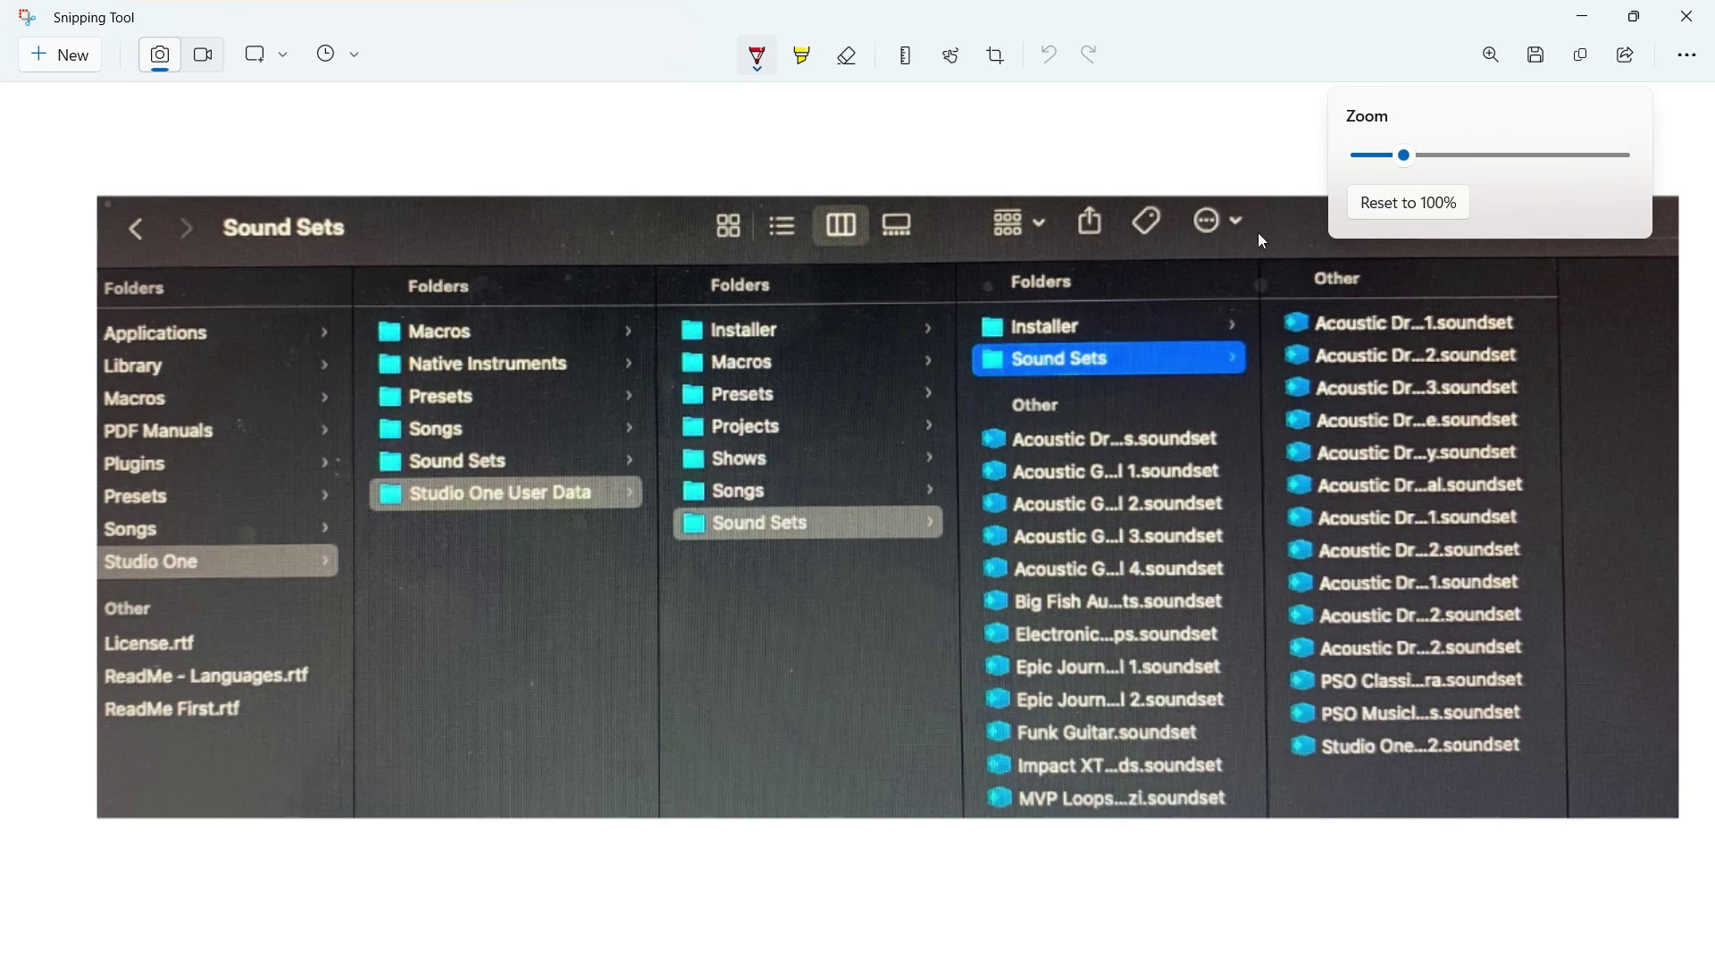
pyautogui.click(1584, 17)
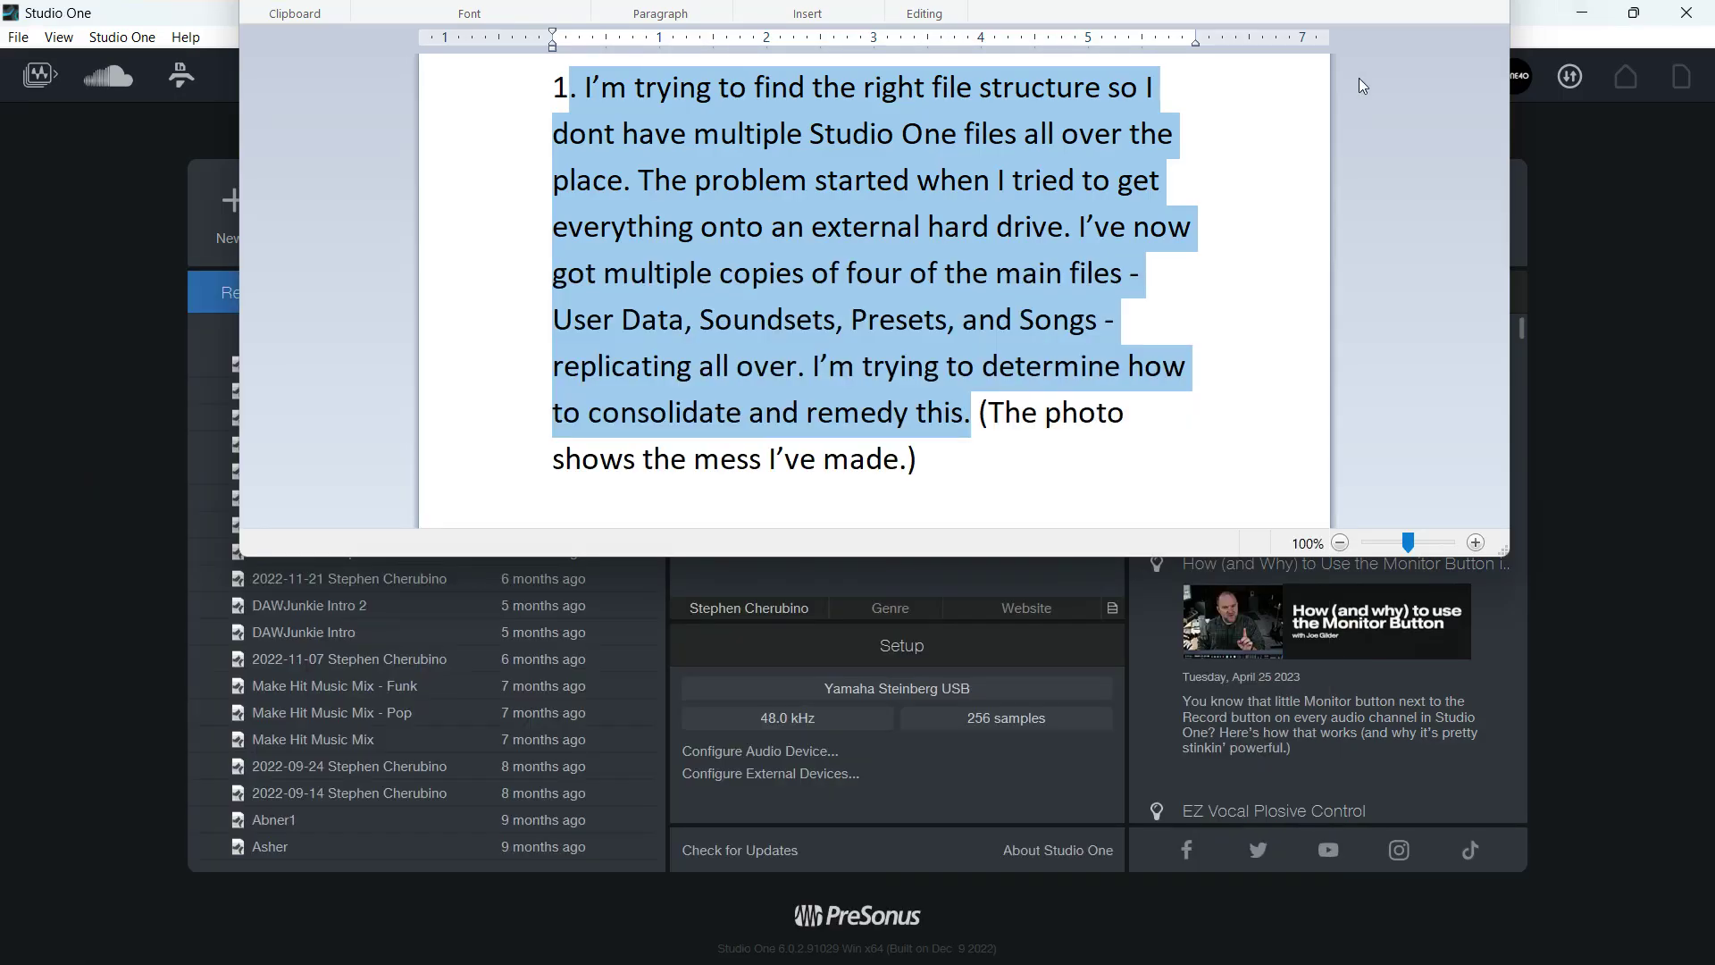
# Close WordPad without saving, dismiss Audio Setup unchanged, and open the 2023-03-15 recent song.
pyautogui.hotkey('alt', 'F4')
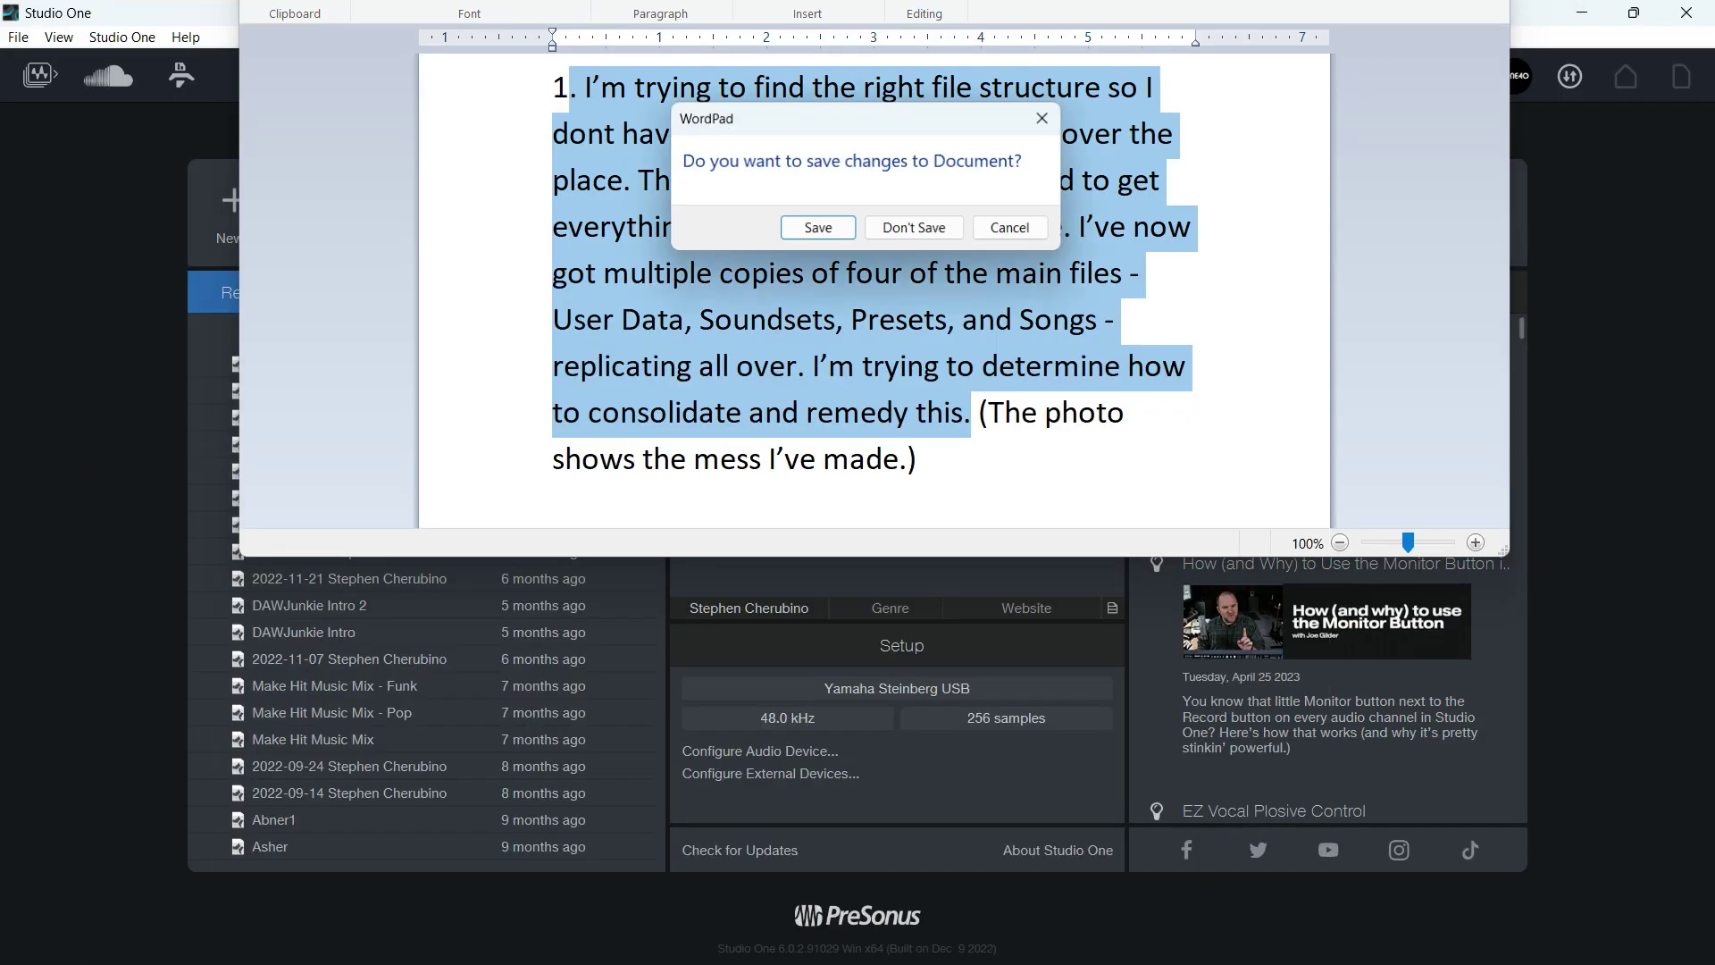
pyautogui.click(904, 237)
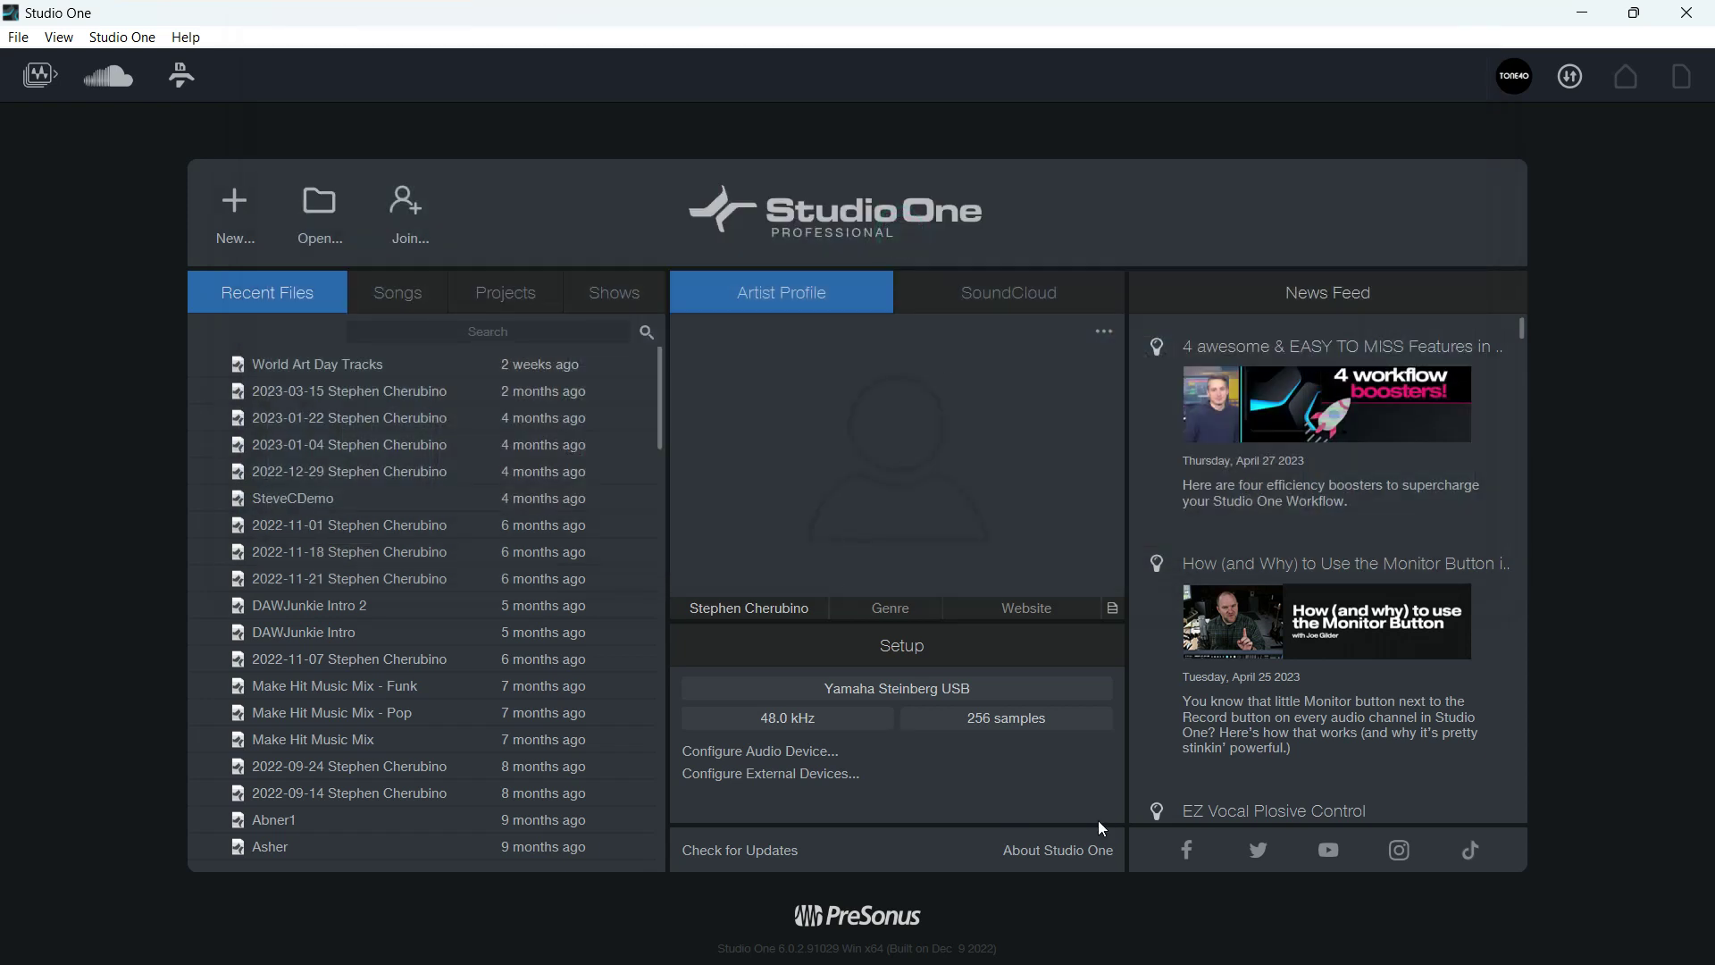
pyautogui.click(899, 685)
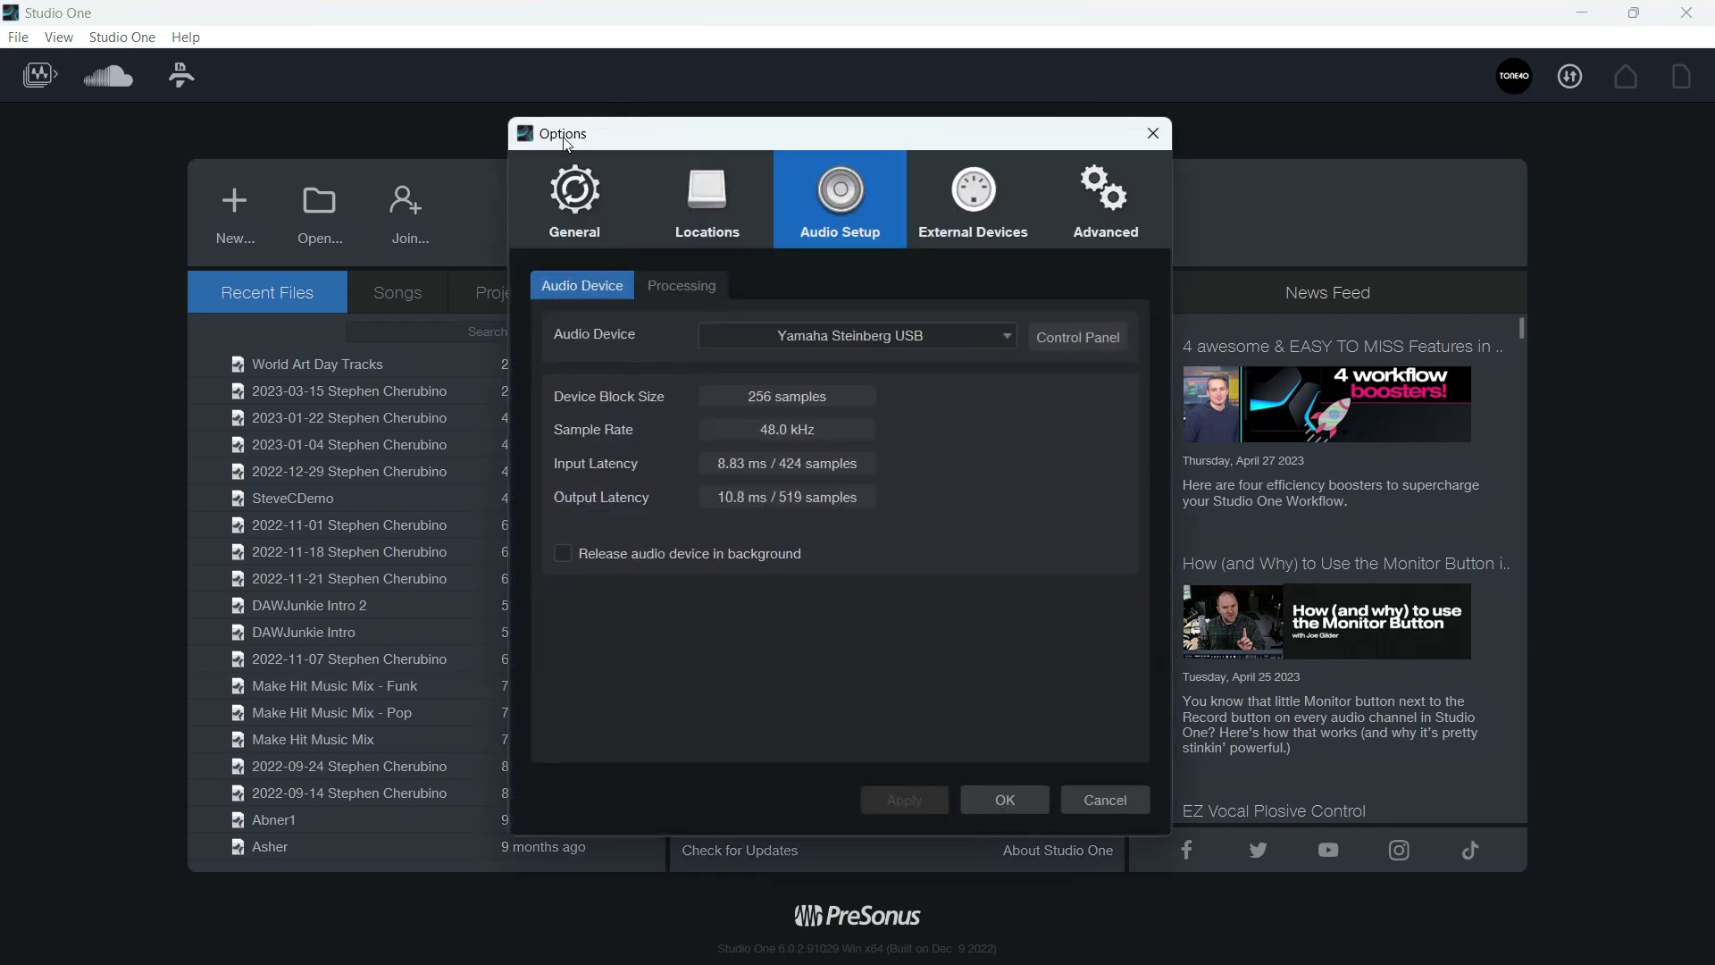
pyautogui.click(1095, 800)
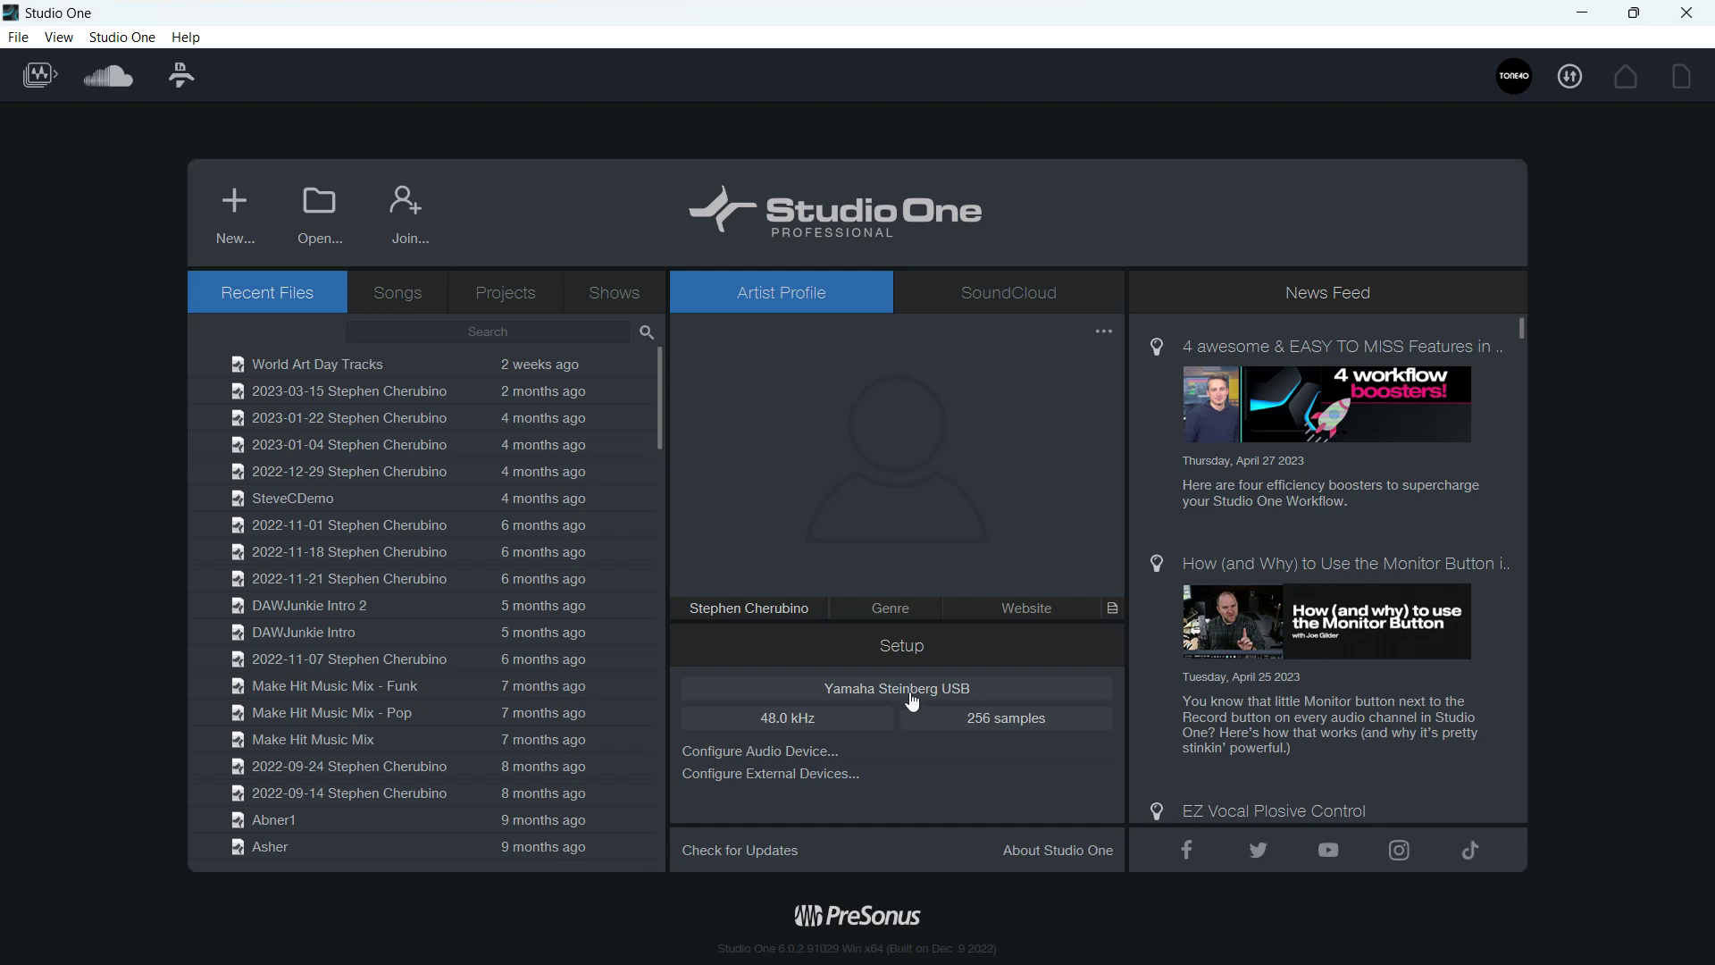
pyautogui.click(347, 393)
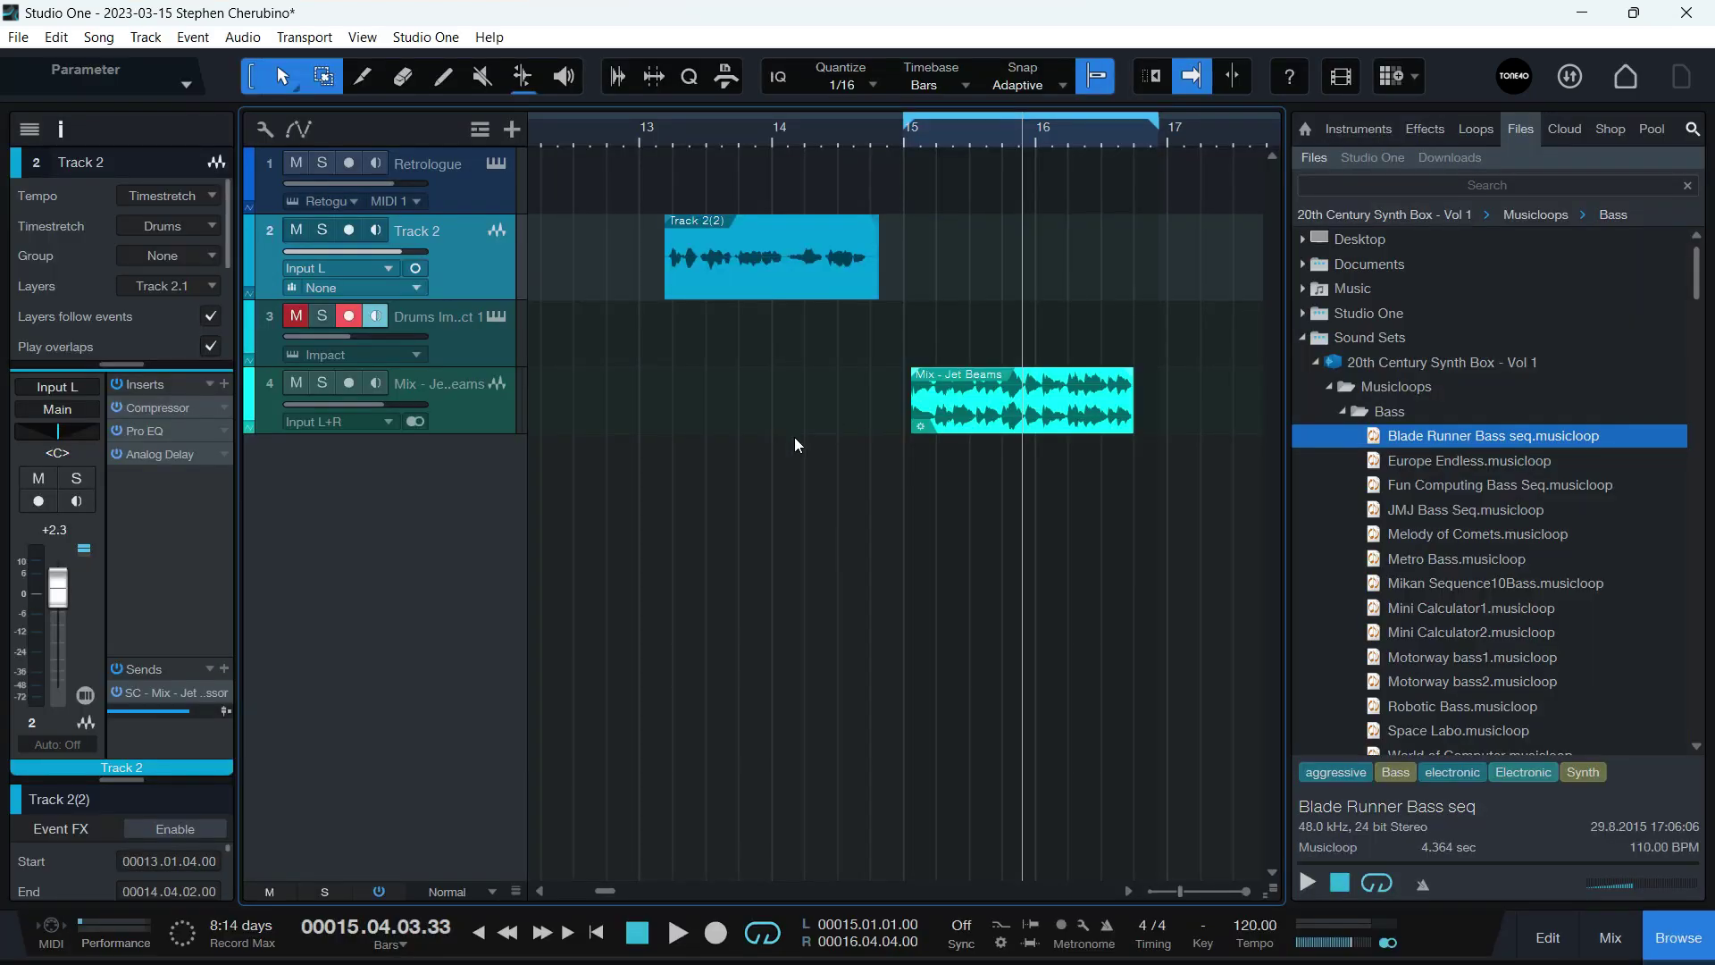
pyautogui.click(418, 37)
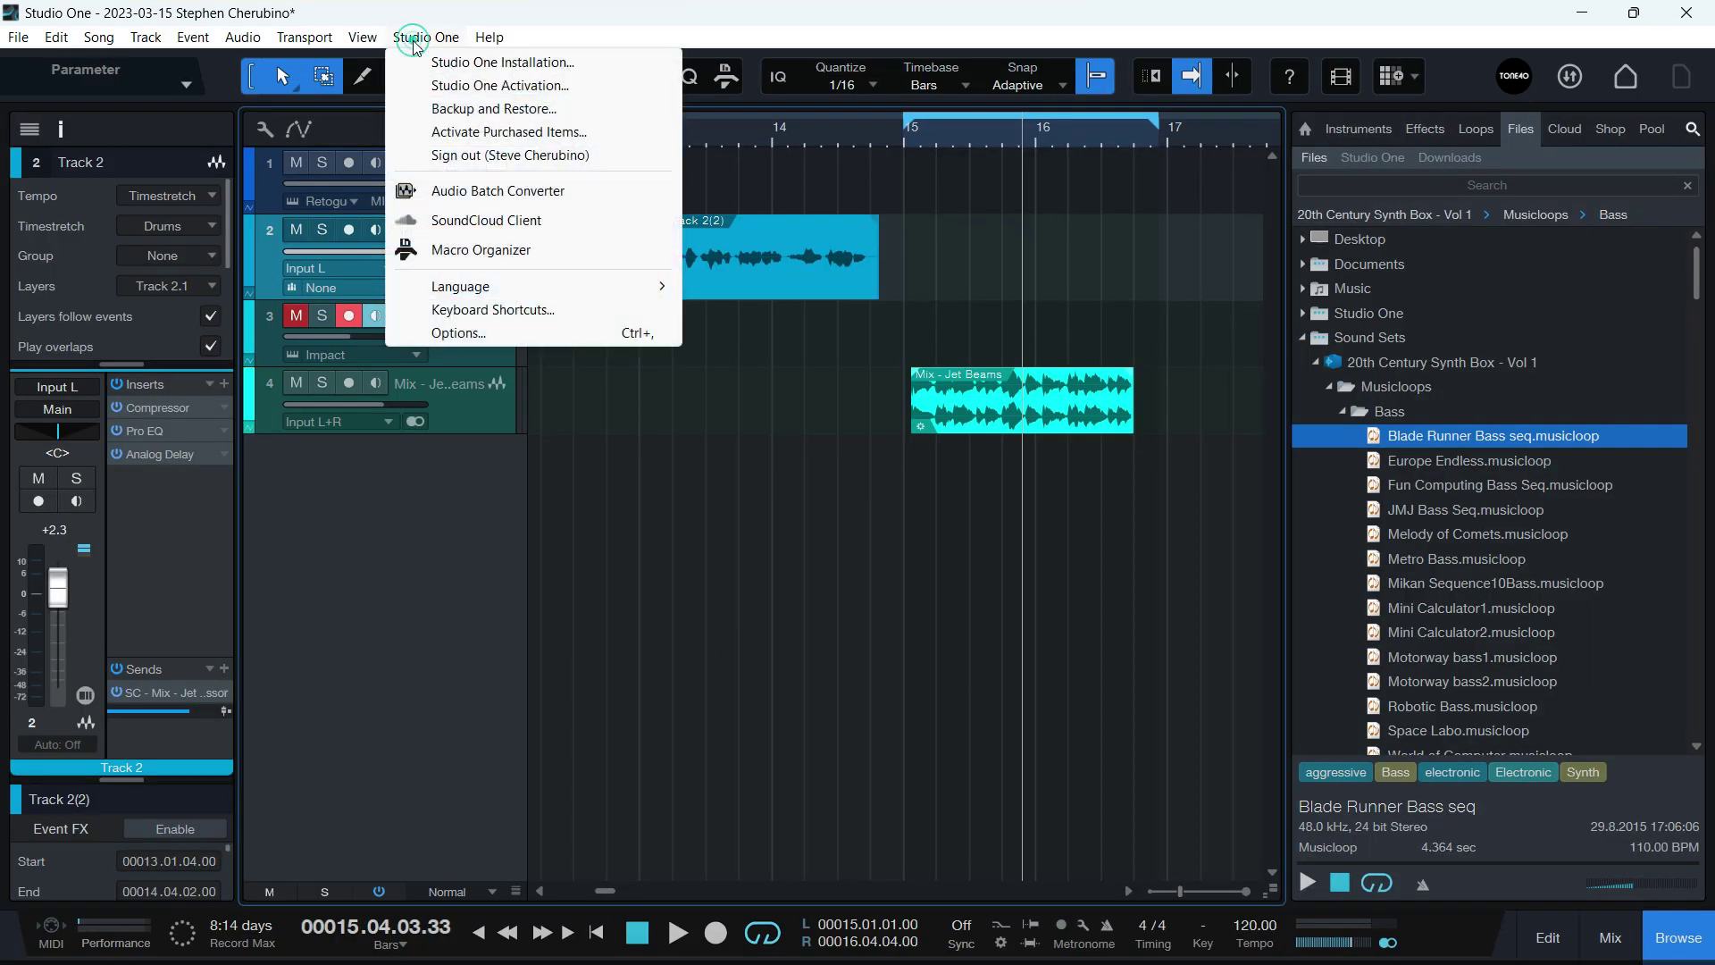
# Show Options > Locations and cancel browsing, keeping the User Data folder in Documents\Studio One.
pyautogui.click(518, 333)
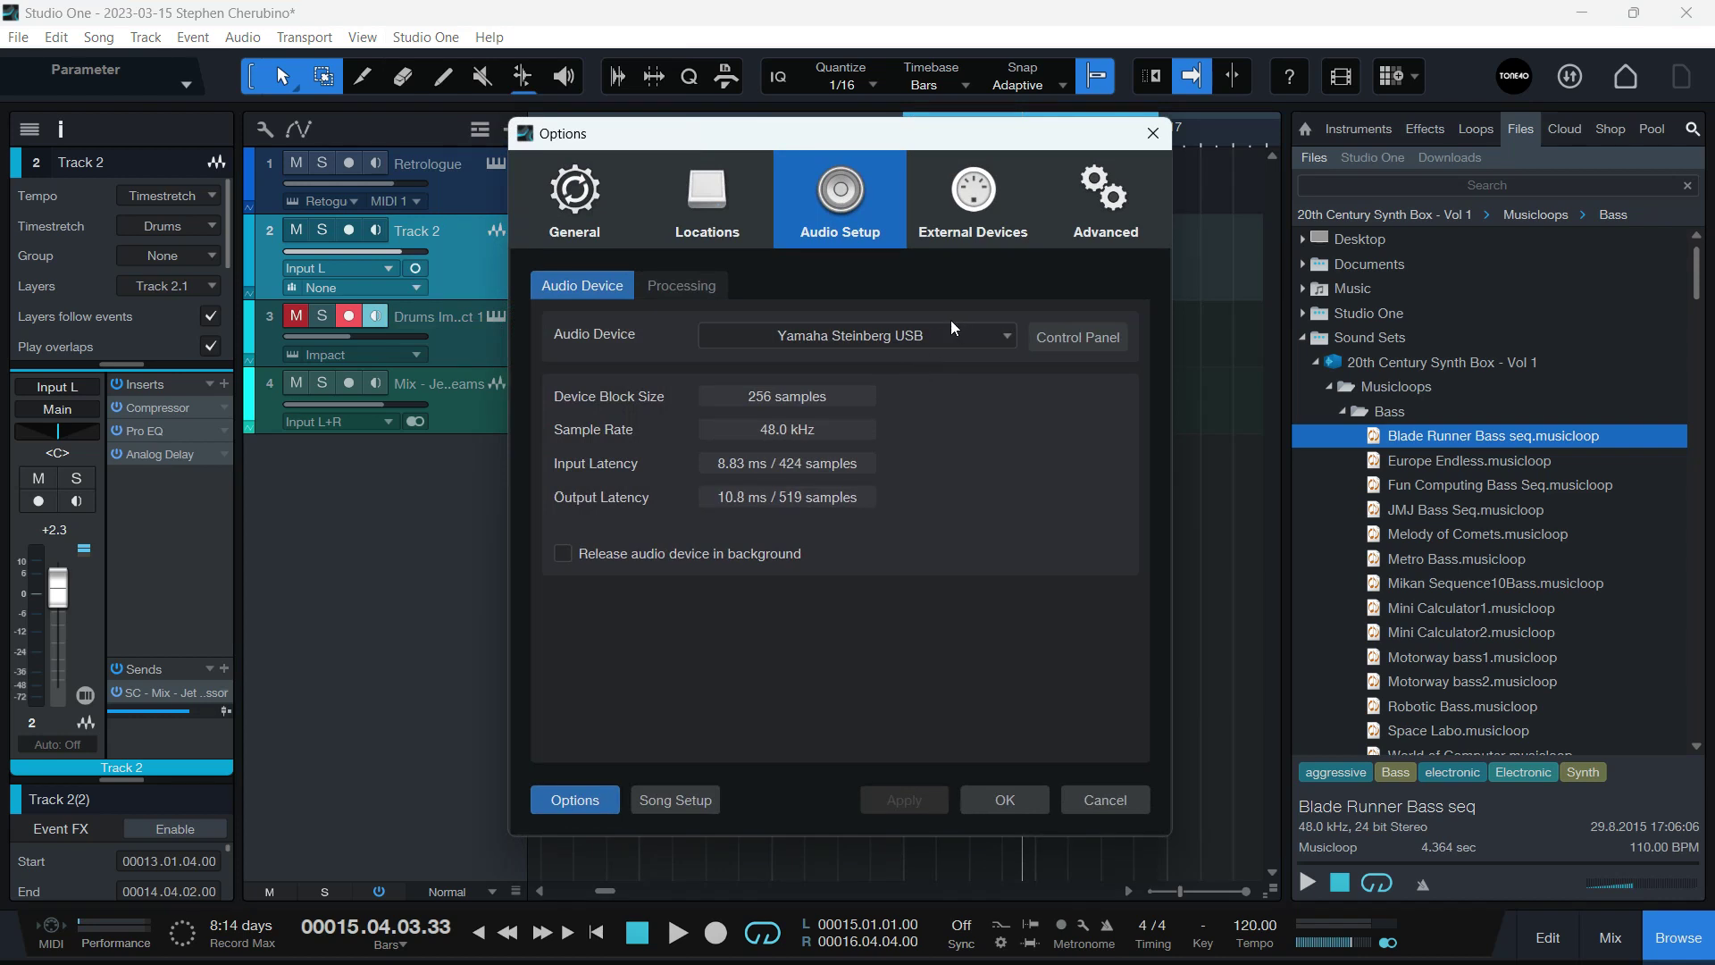
pyautogui.click(711, 205)
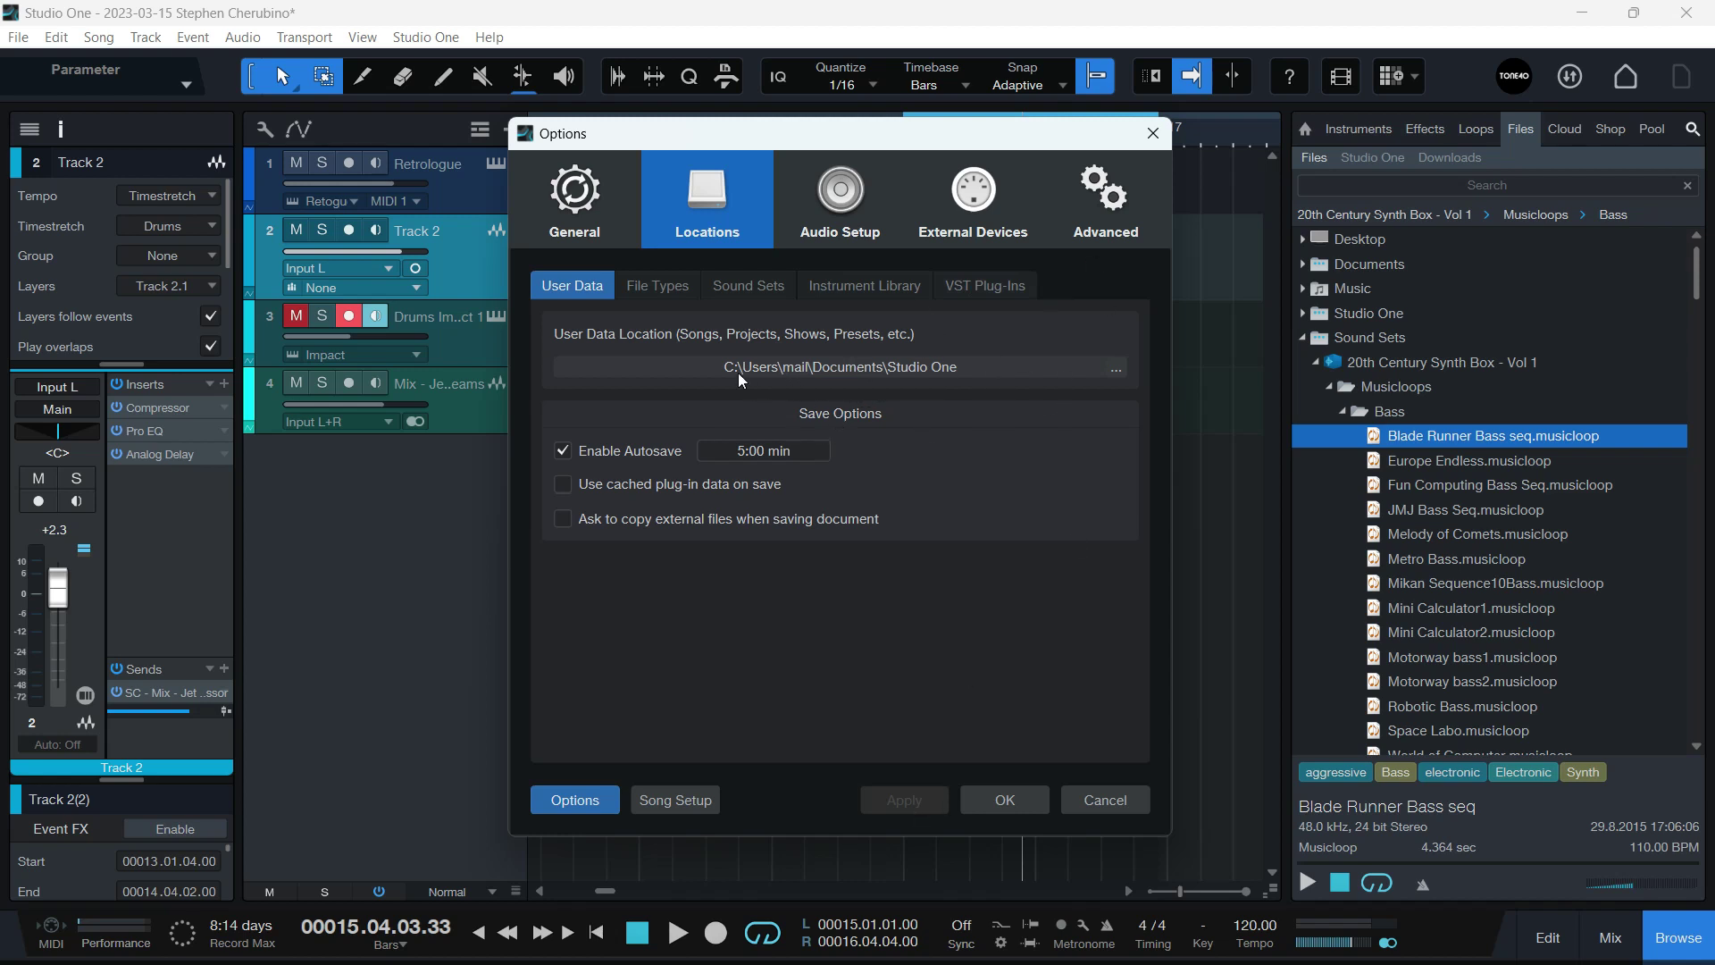
pyautogui.click(1116, 374)
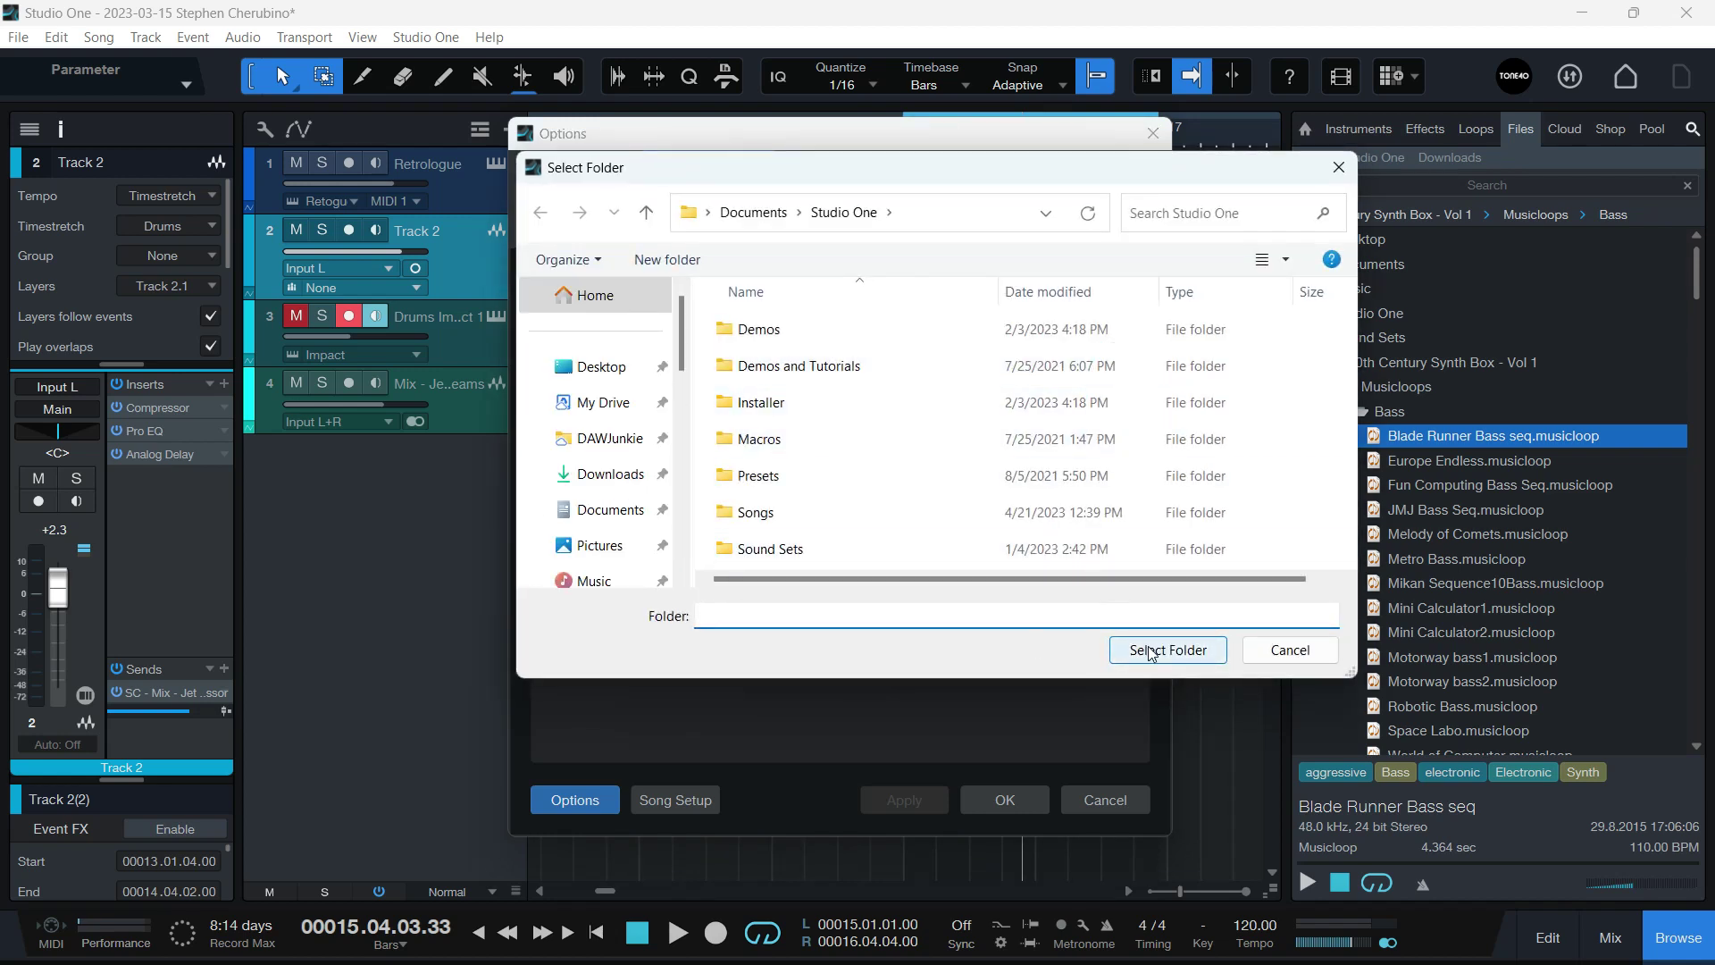
pyautogui.click(1290, 653)
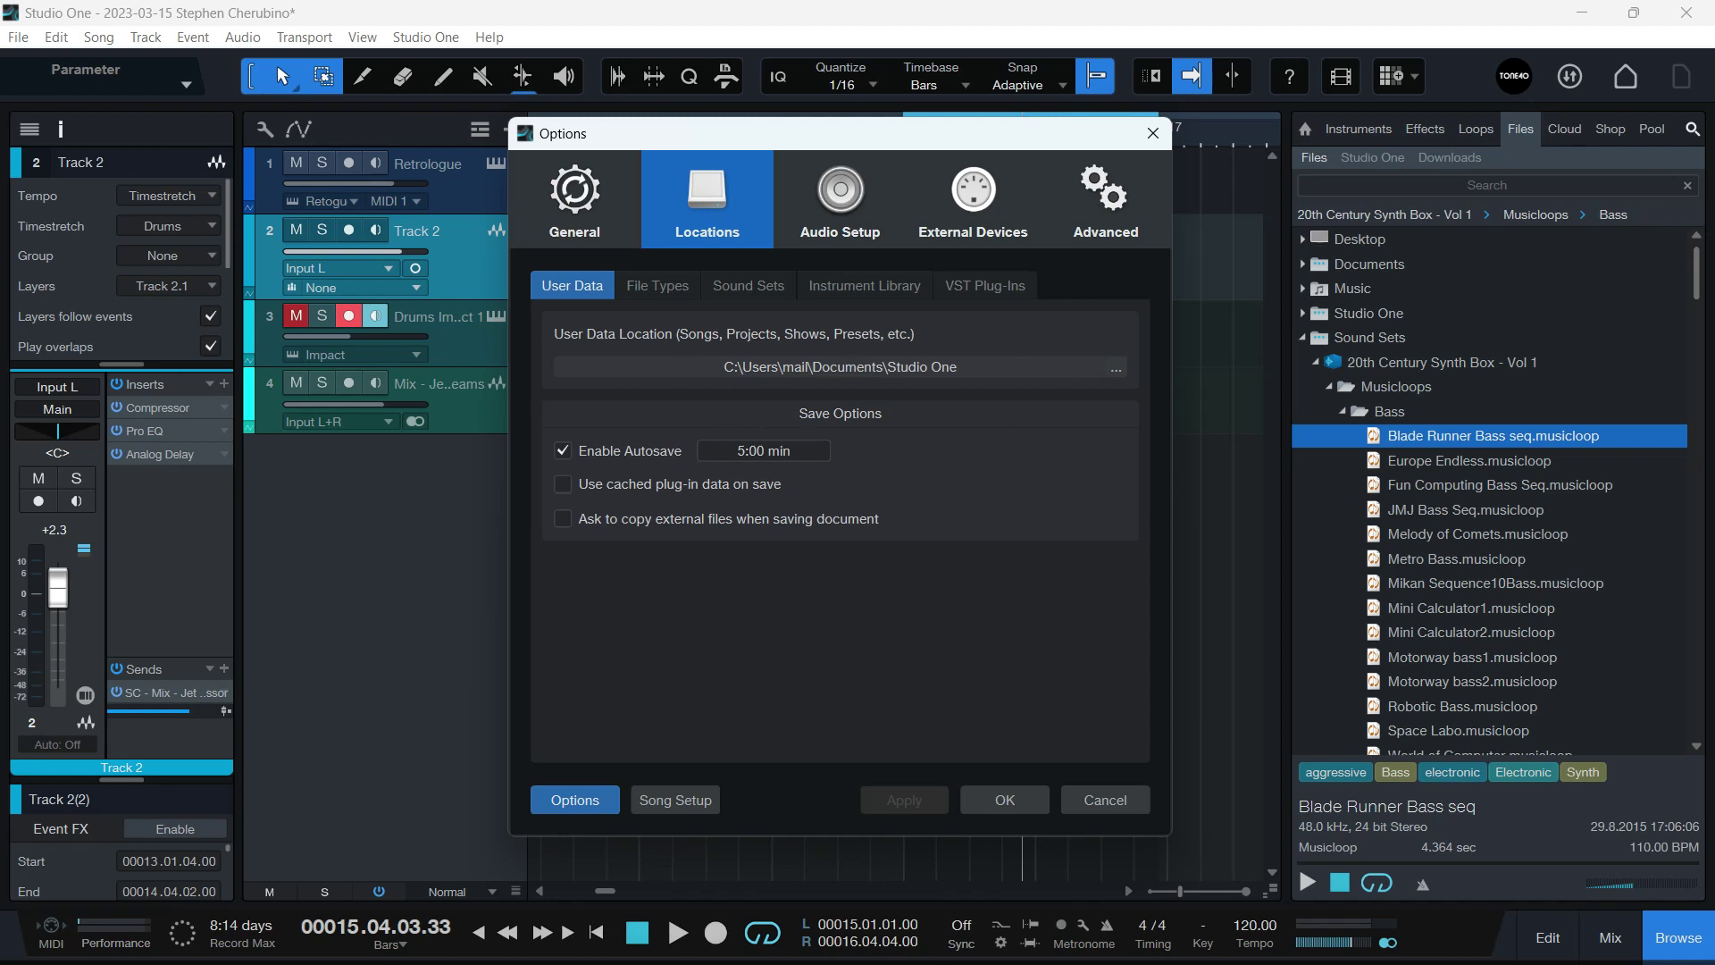
# Restore the Snipping Tool photo of the duplicated Sound Sets folders, then minimize it again.
pyautogui.press('super')
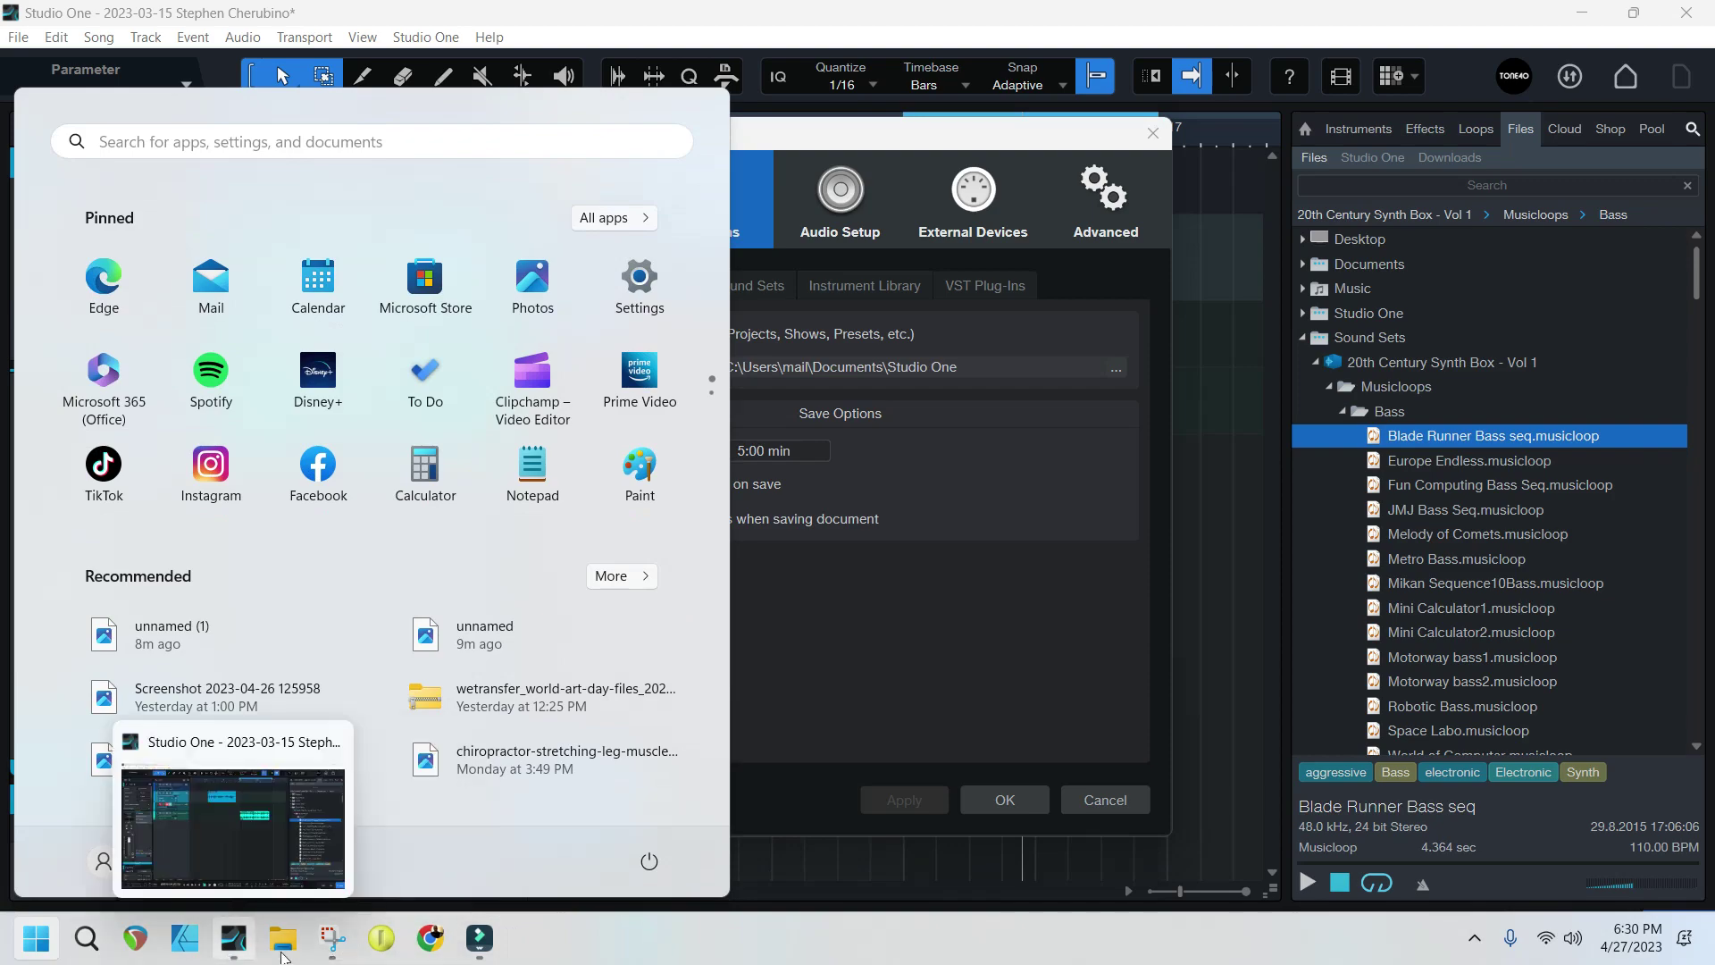
pyautogui.click(333, 938)
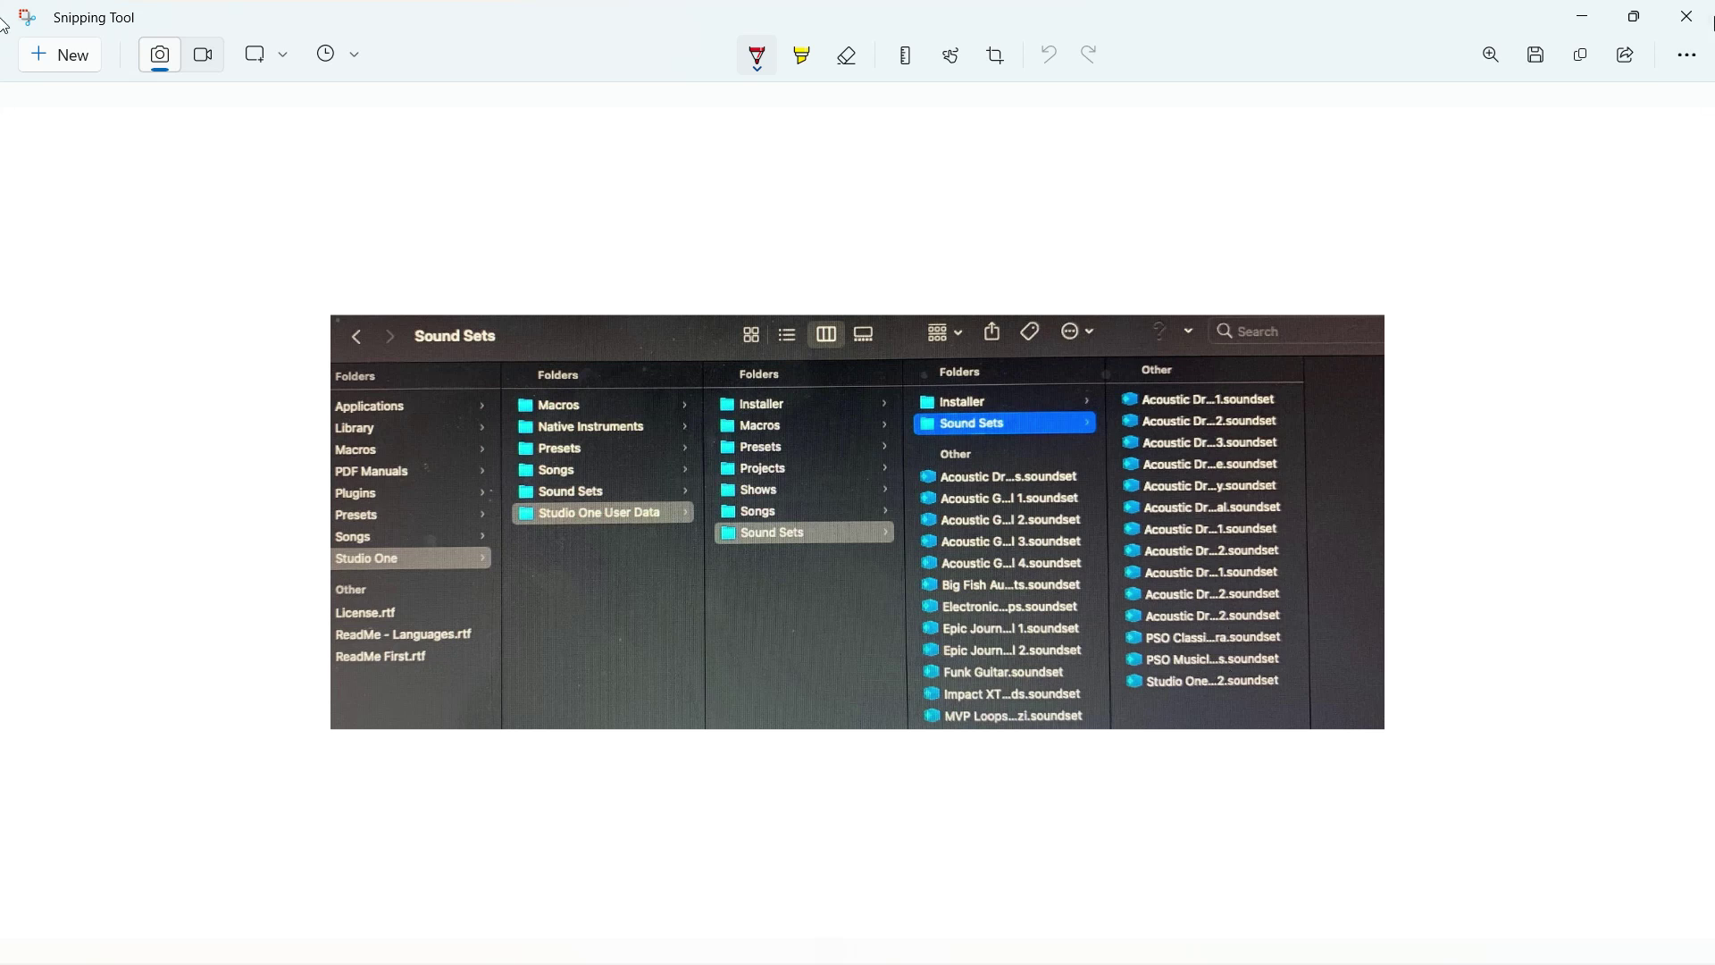
pyautogui.click(1582, 16)
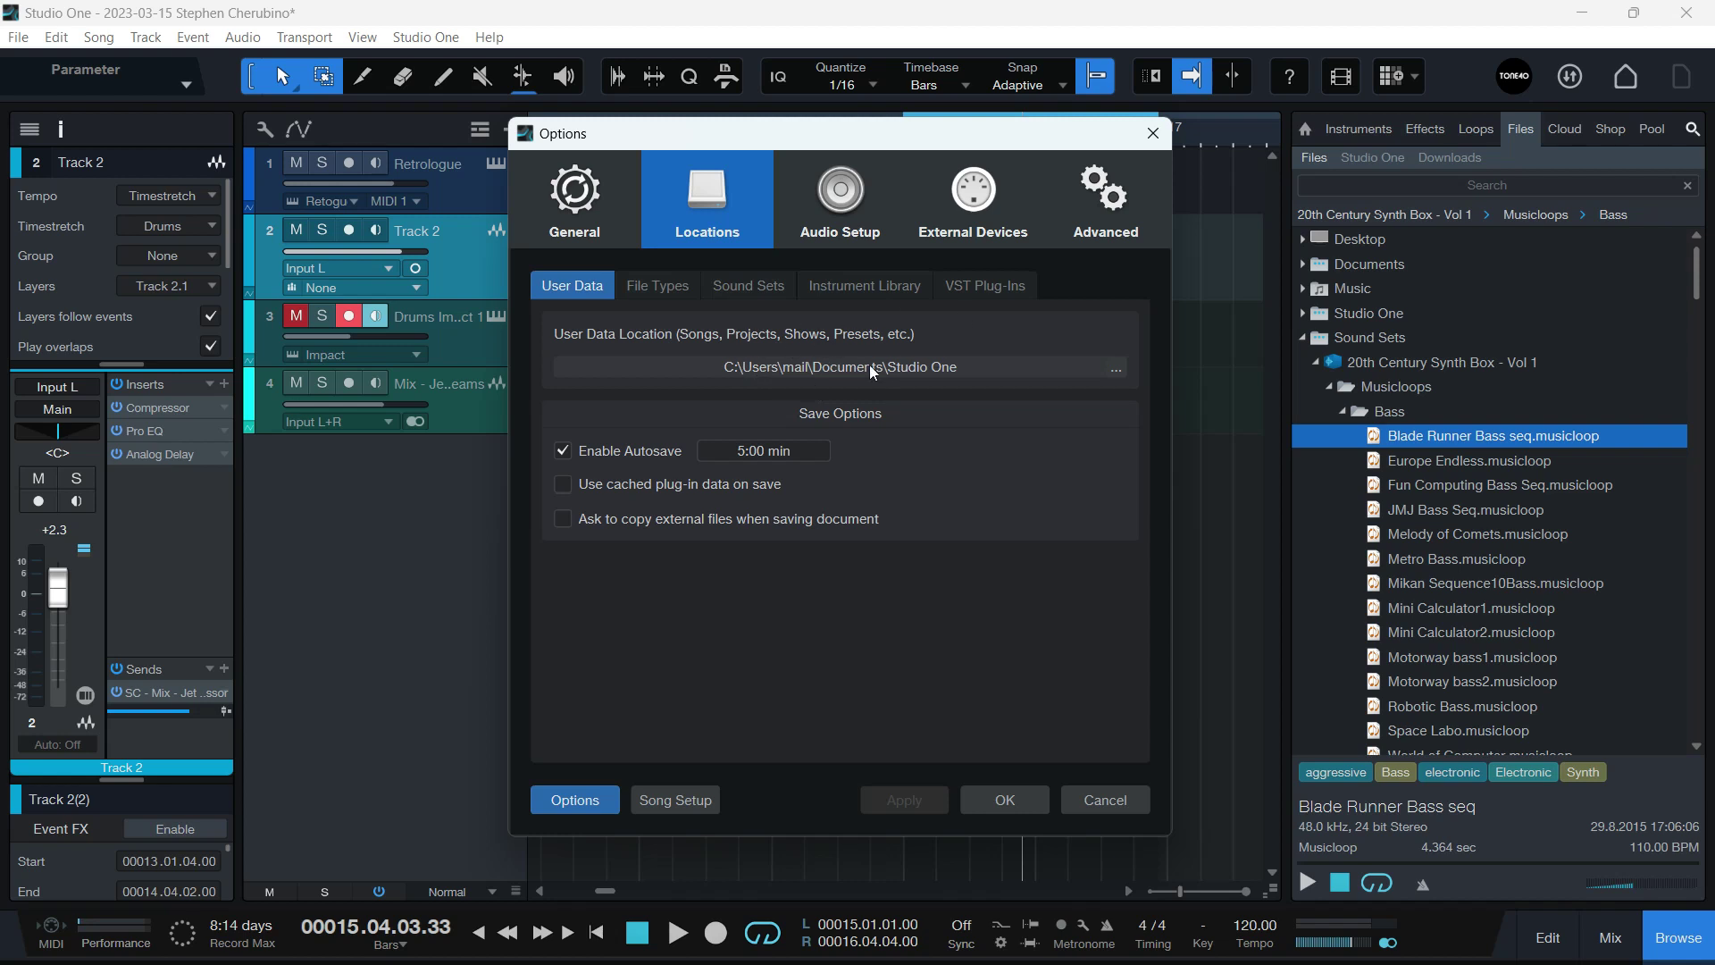
# Show the Sound Sets locations and select the D:\Music\Sound Banks\Presonus row.
pyautogui.click(750, 285)
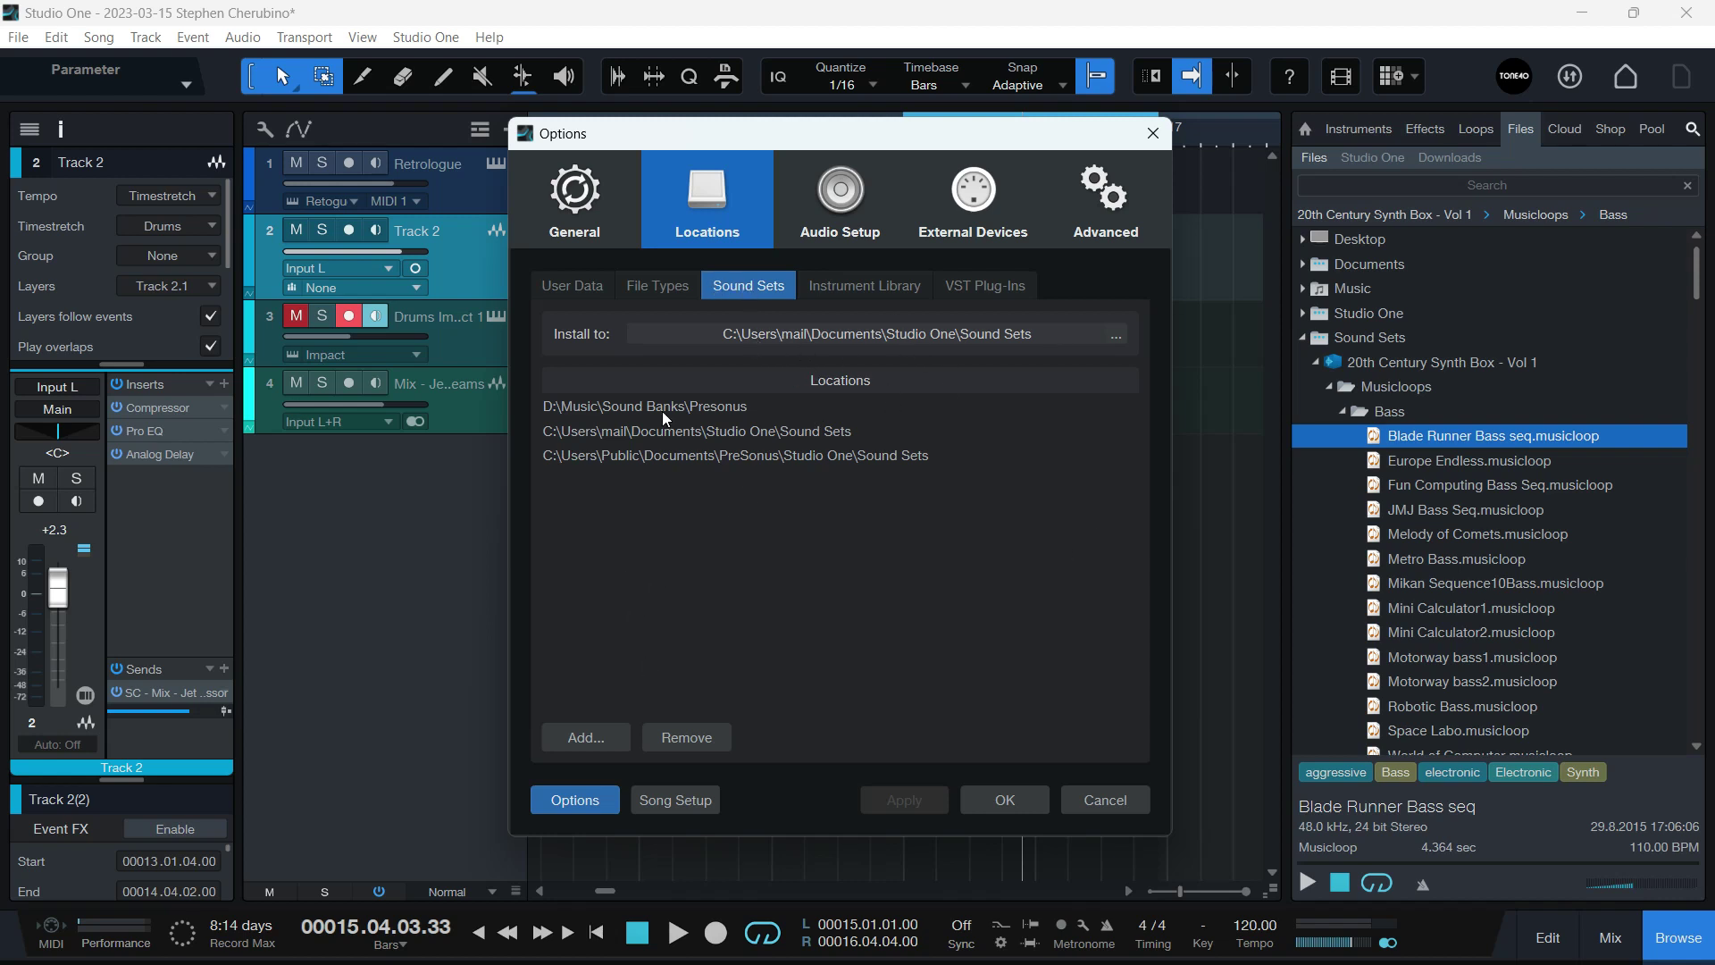
pyautogui.click(549, 408)
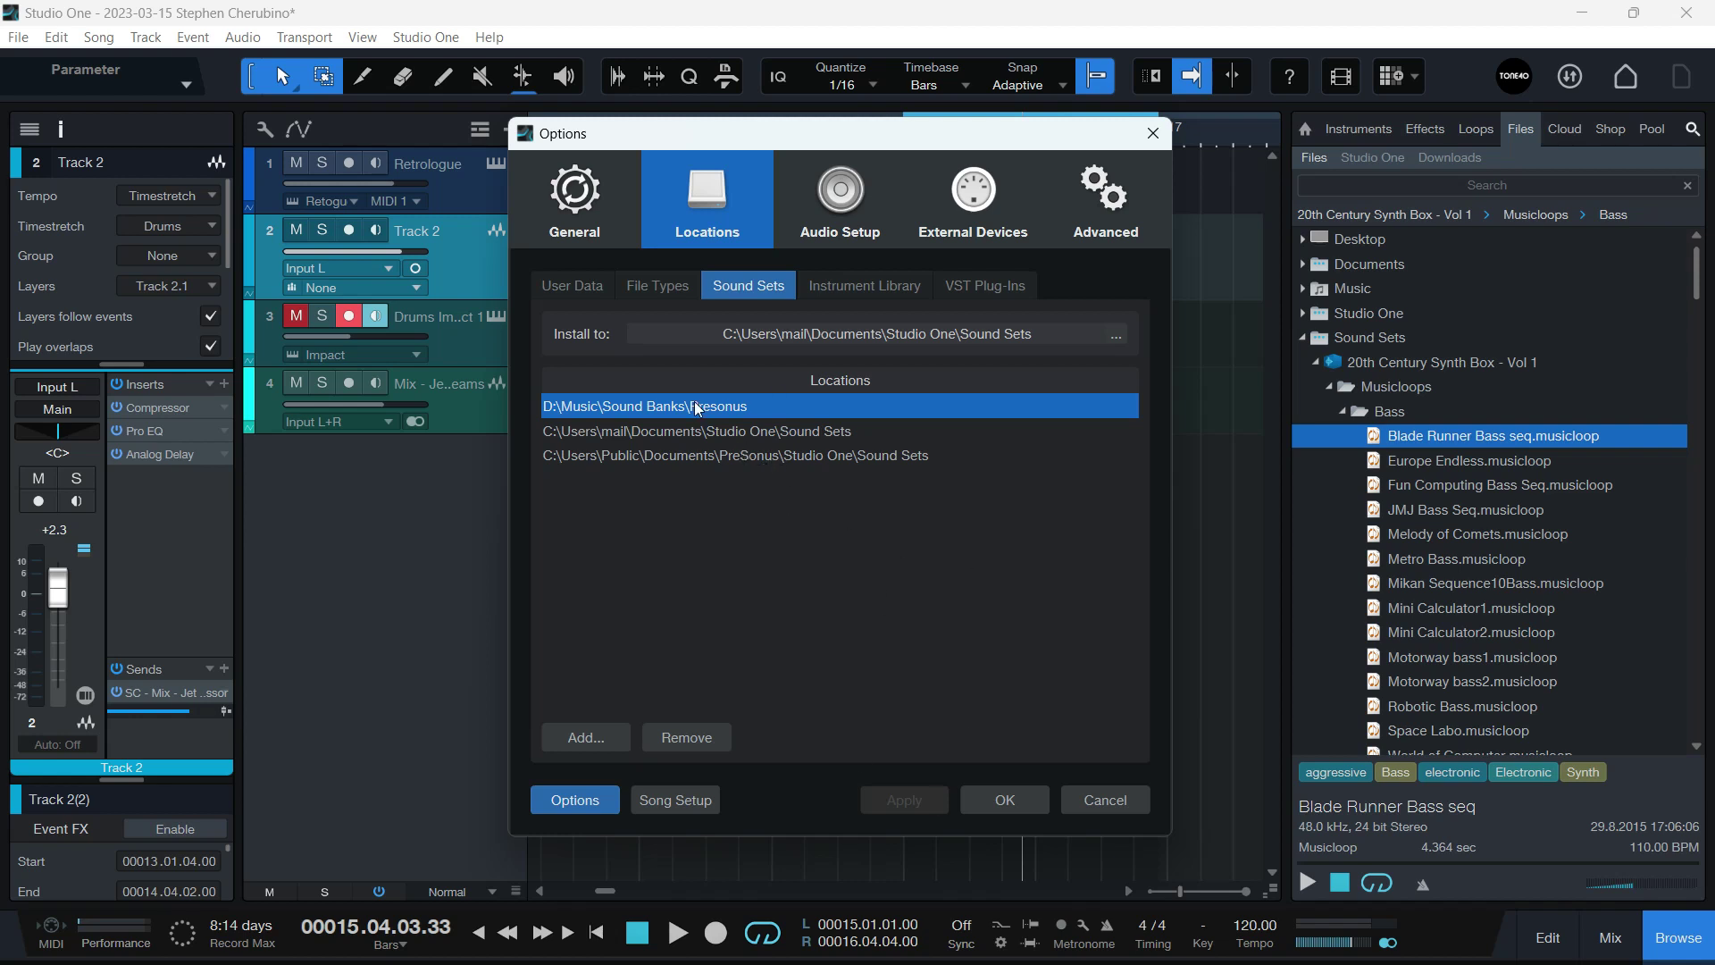
# Start adding a sound set folder and browsing for an install folder, cancelling both.
pyautogui.click(593, 736)
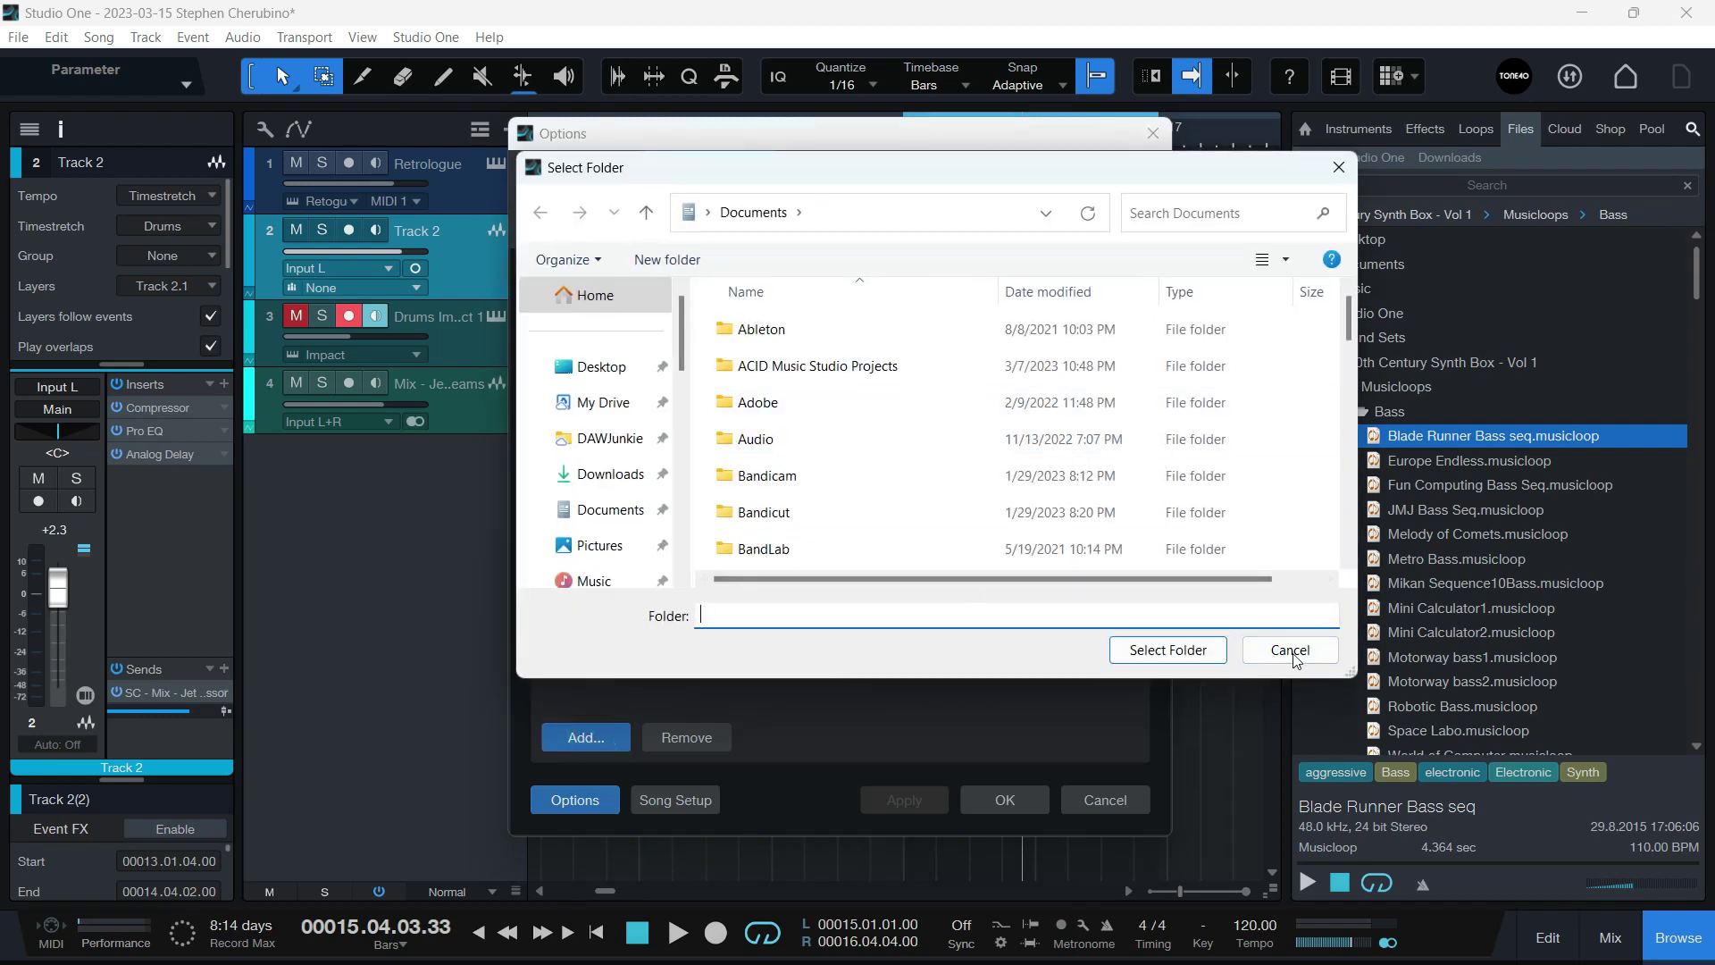
pyautogui.click(1290, 649)
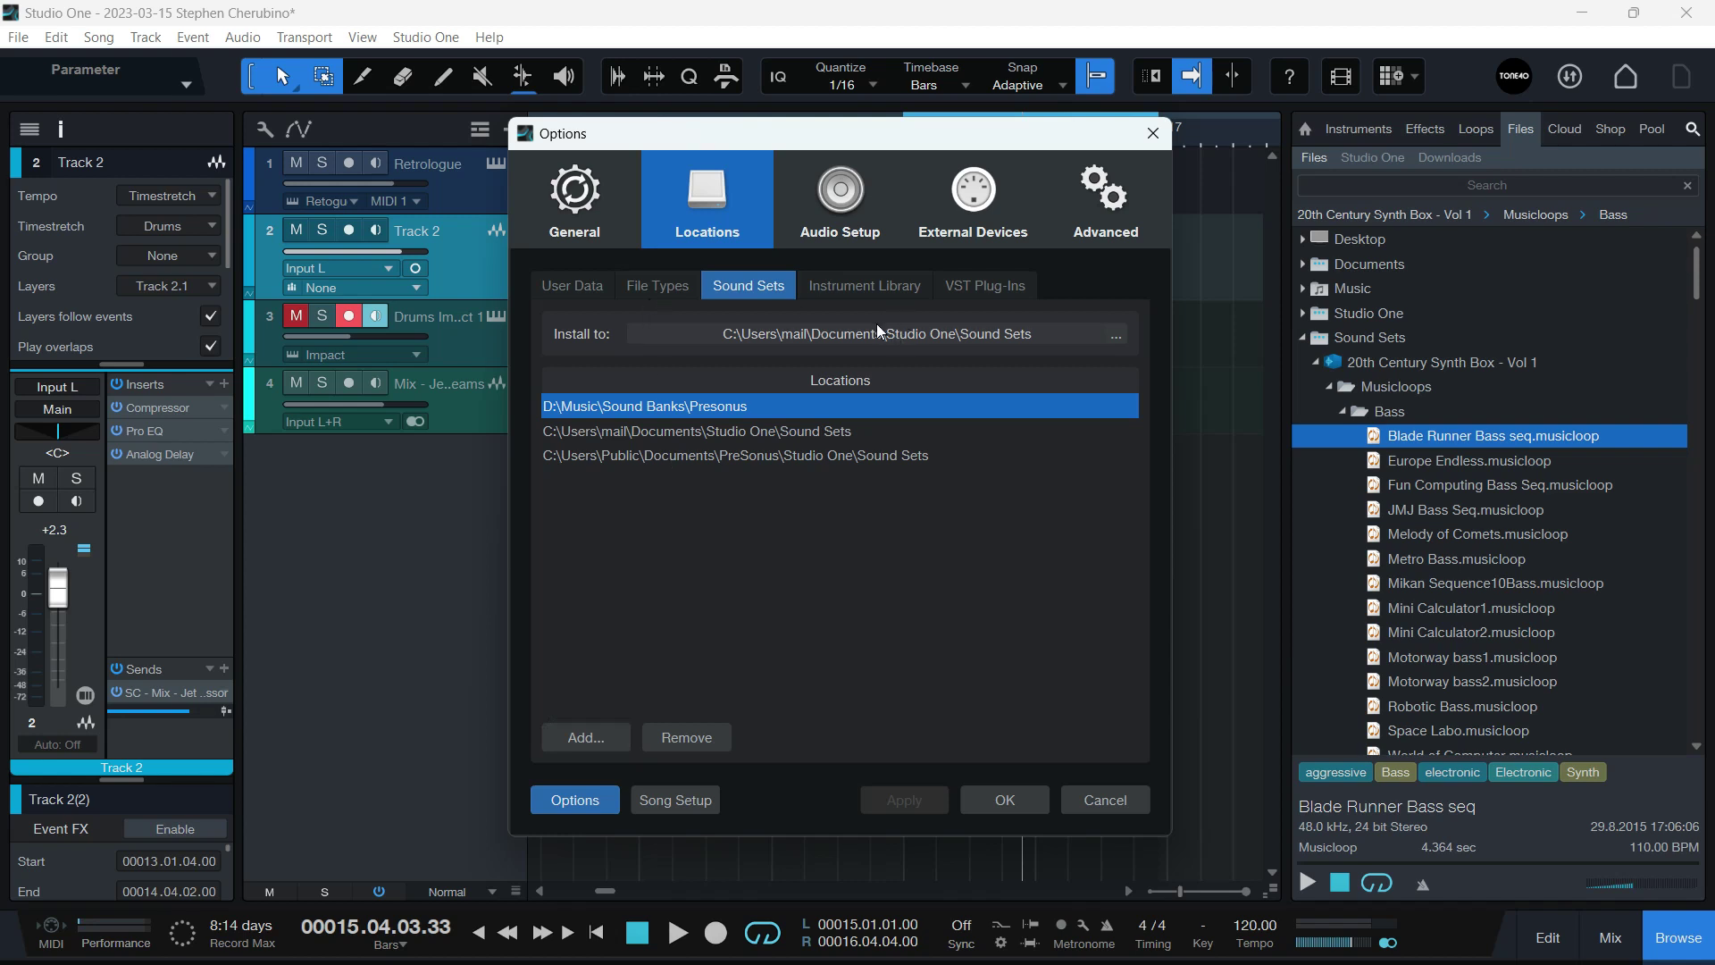
pyautogui.click(1116, 335)
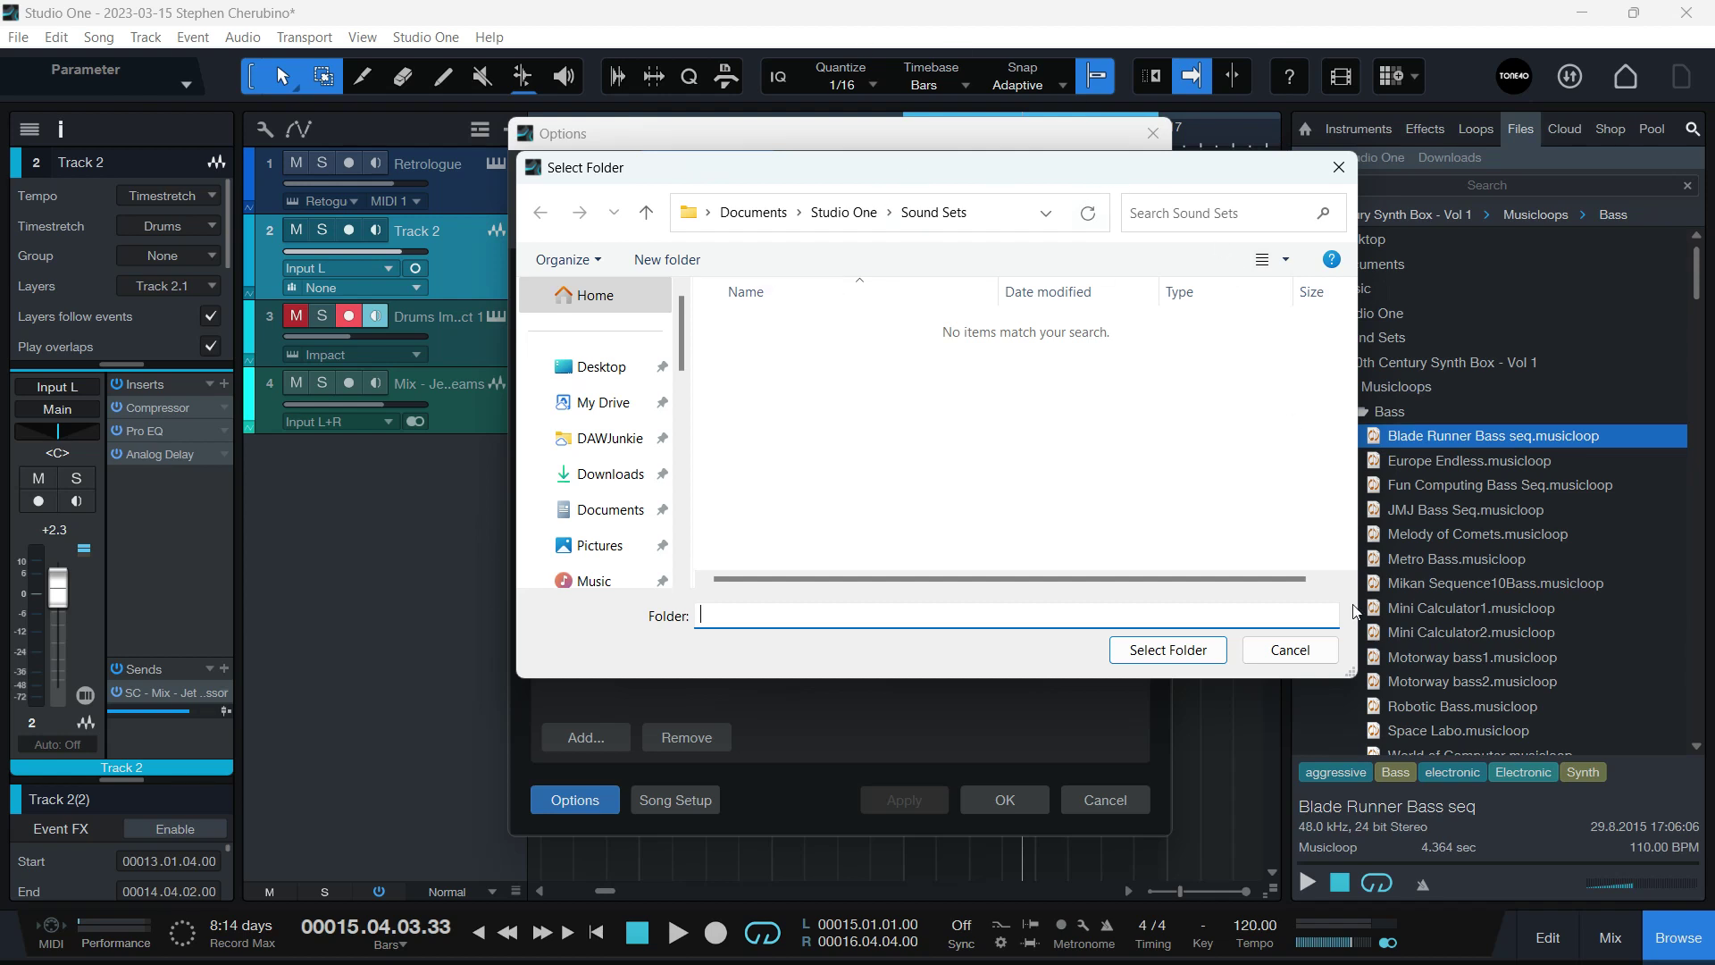
pyautogui.click(1329, 652)
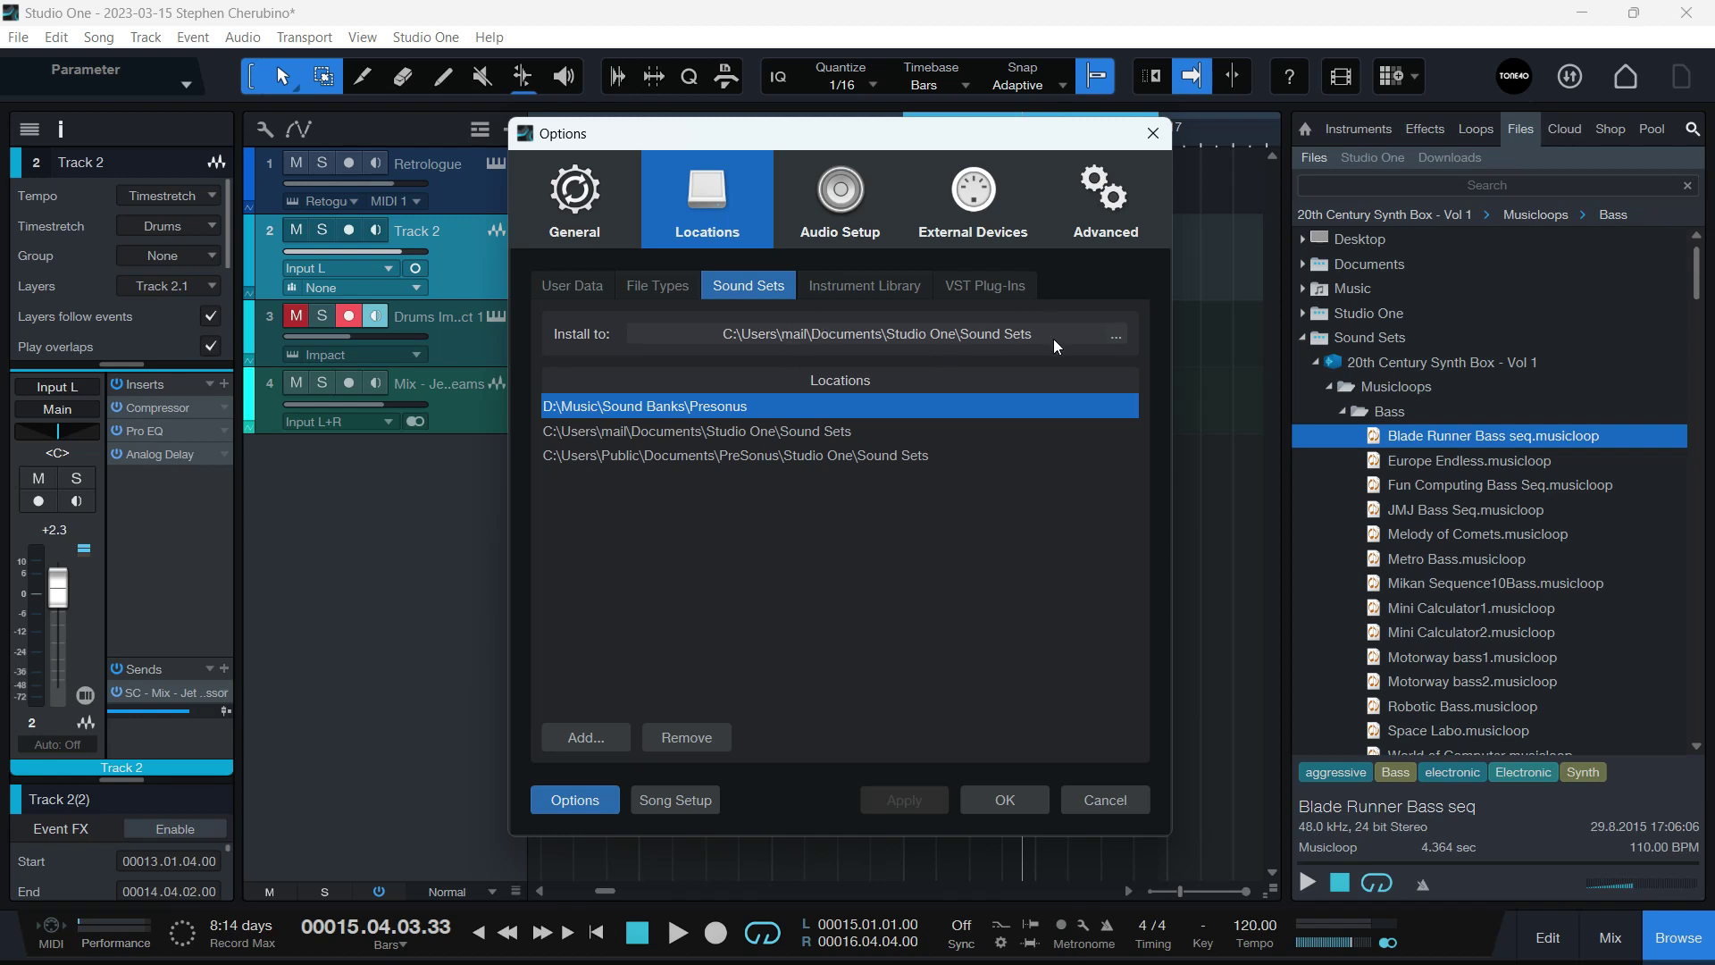
# Browse to D:\Music\Sound Banks\Presonus and select it as the Sound Sets install folder.
pyautogui.click(1117, 331)
pyautogui.scroll(-10, 625, 402)
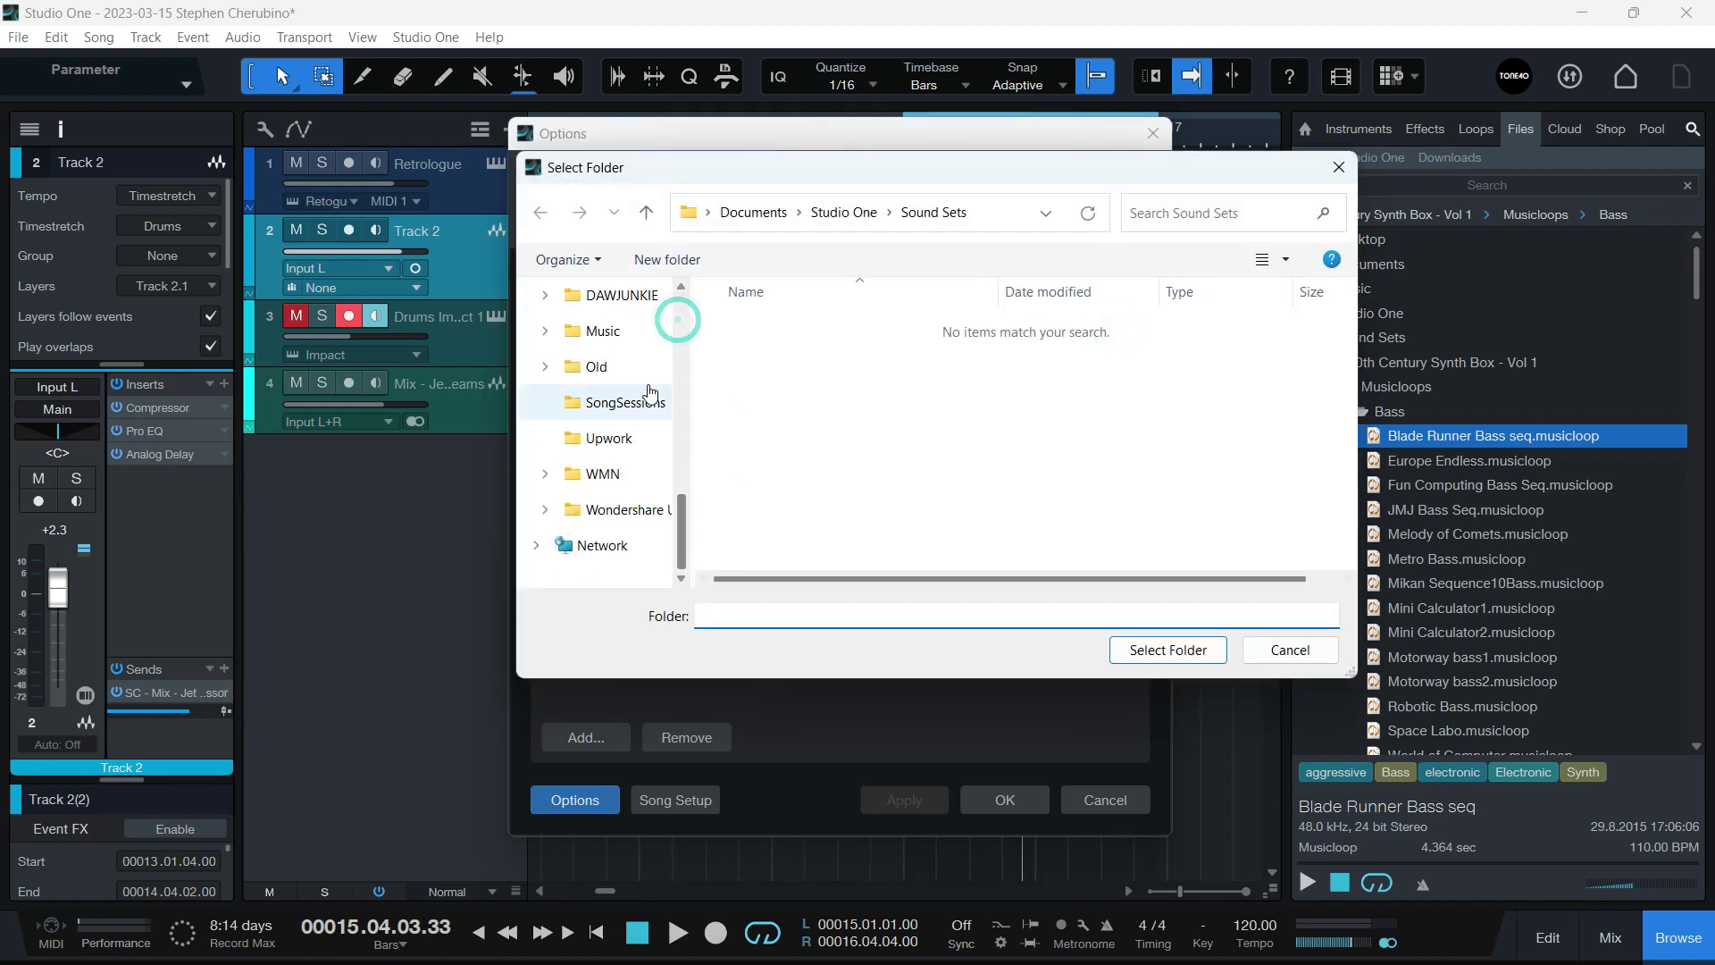
pyautogui.scroll(2, 643, 395)
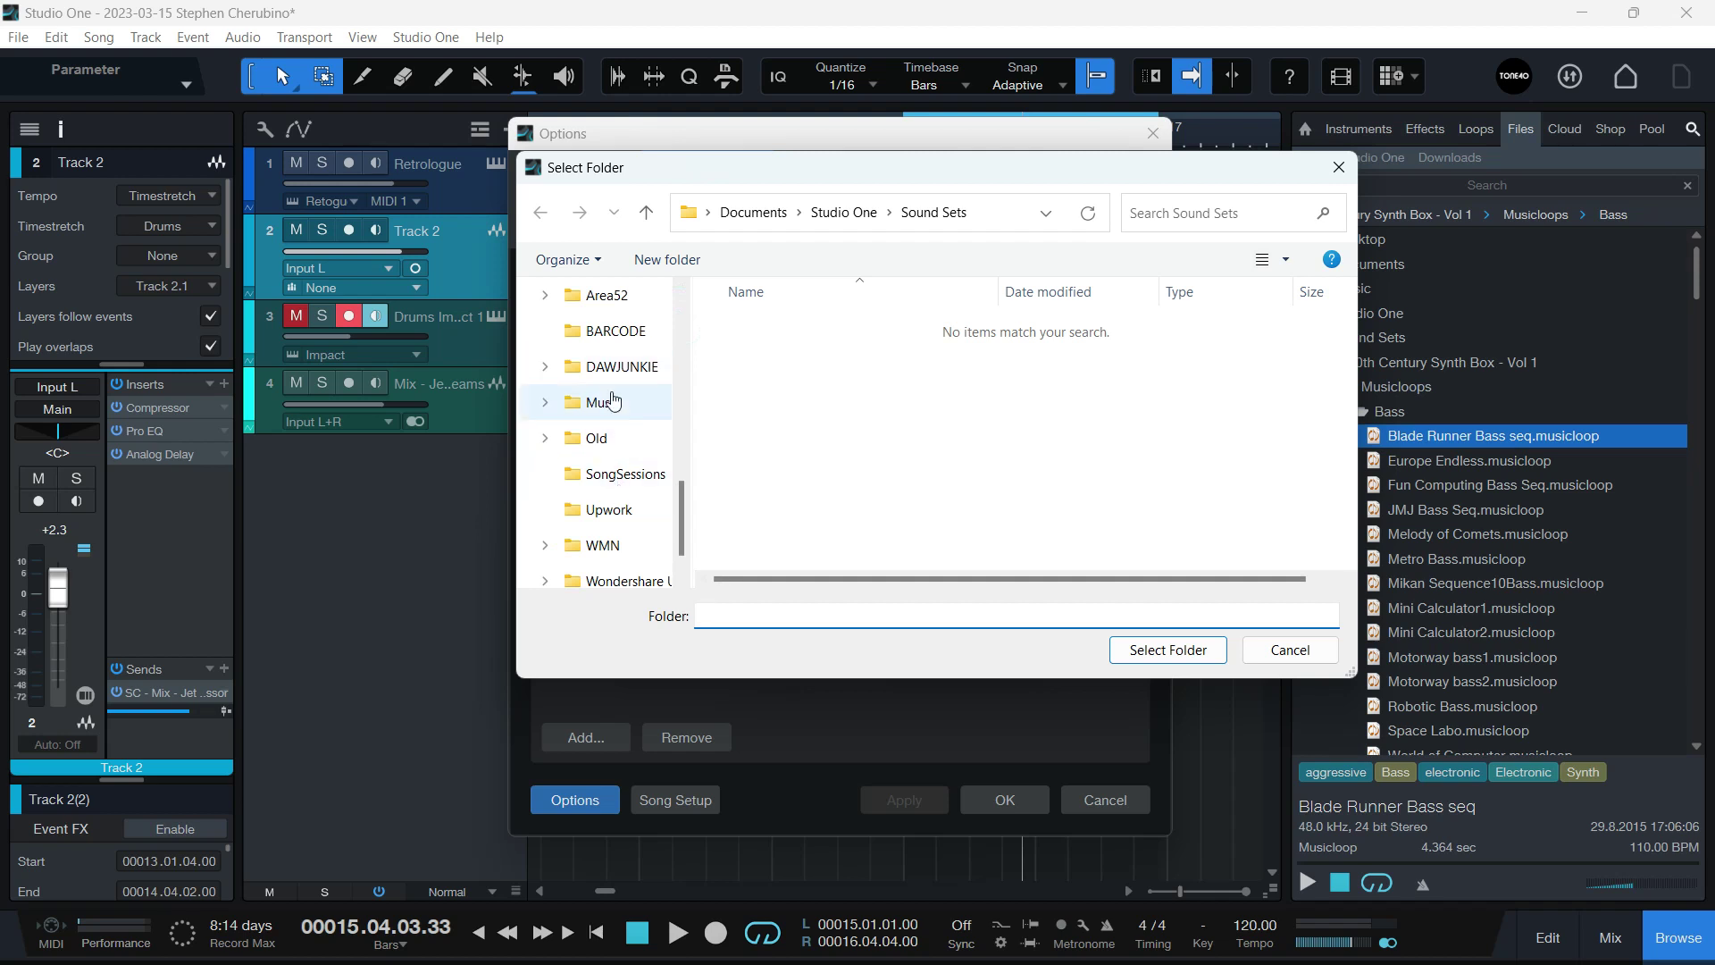
pyautogui.scroll(-1, 617, 501)
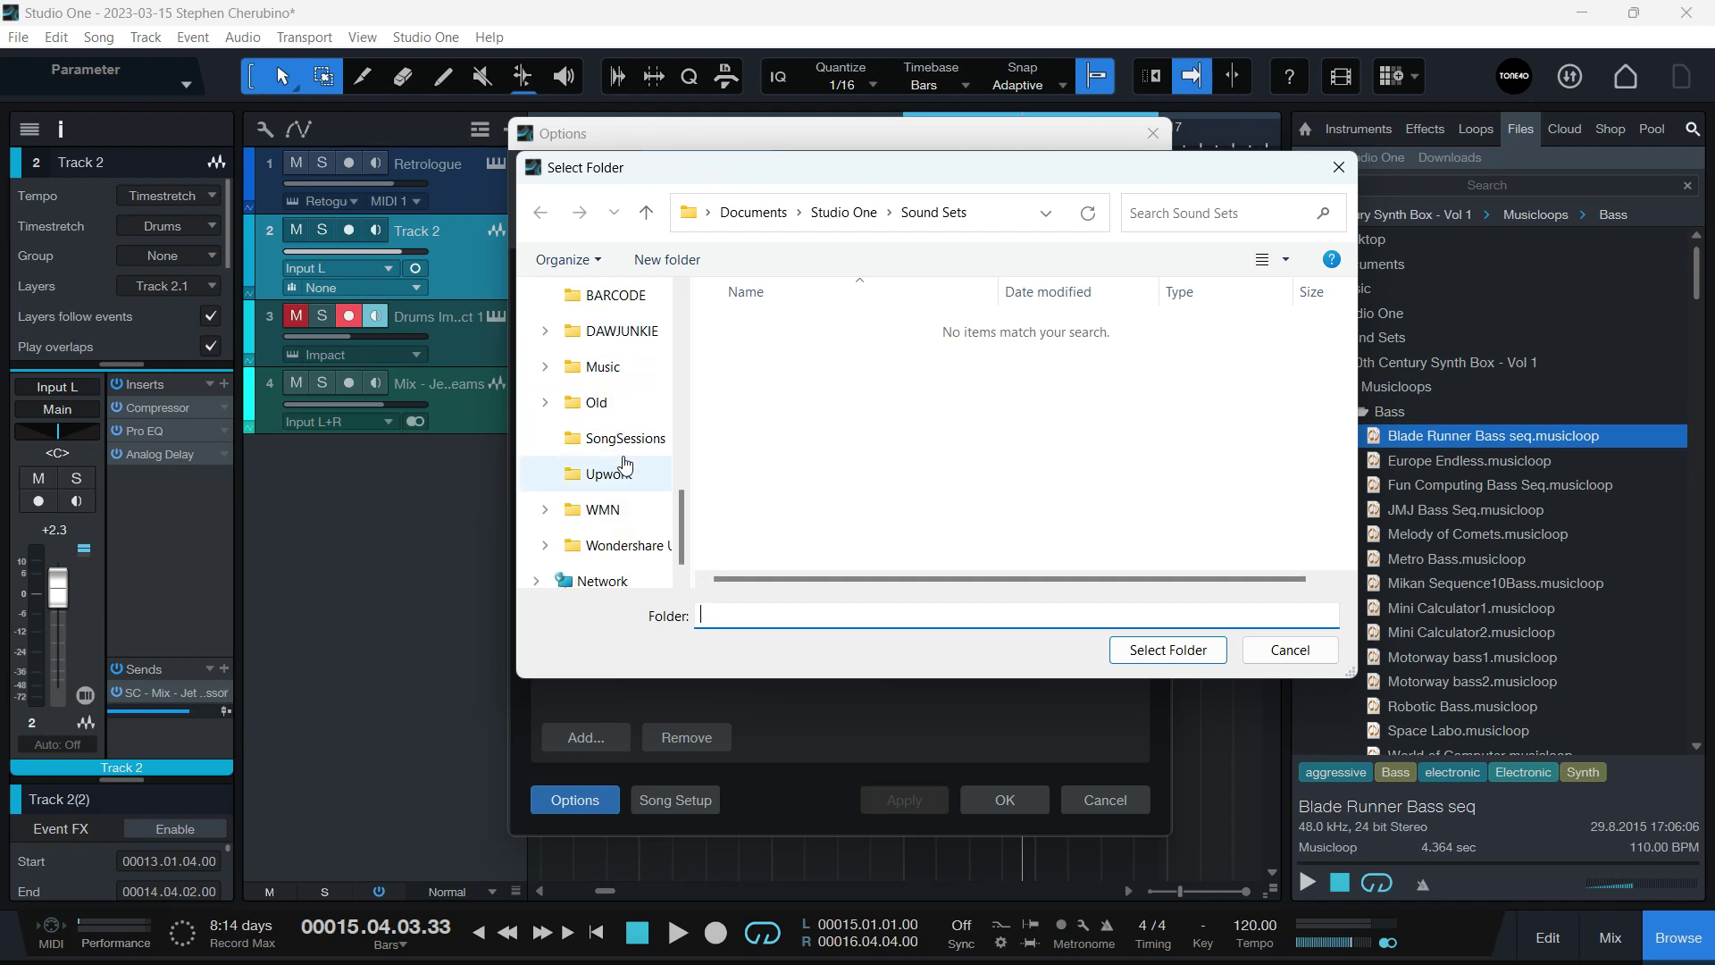
pyautogui.scroll(3, 616, 429)
pyautogui.click(597, 295)
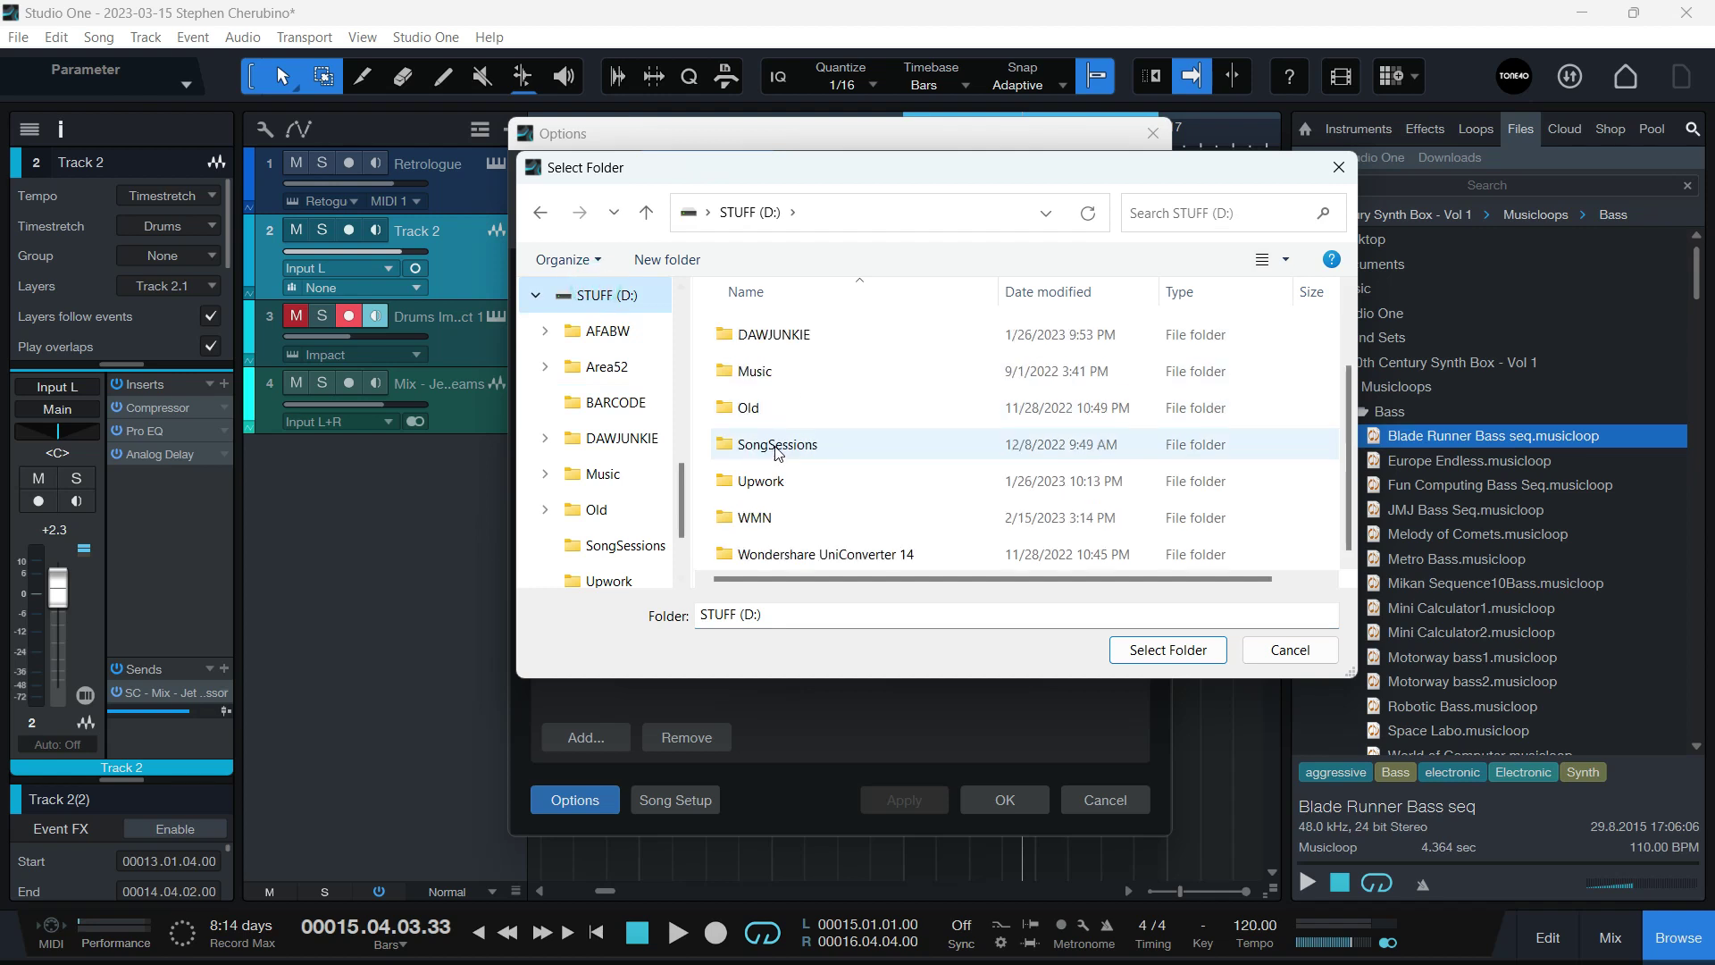
pyautogui.doubleClick(755, 371)
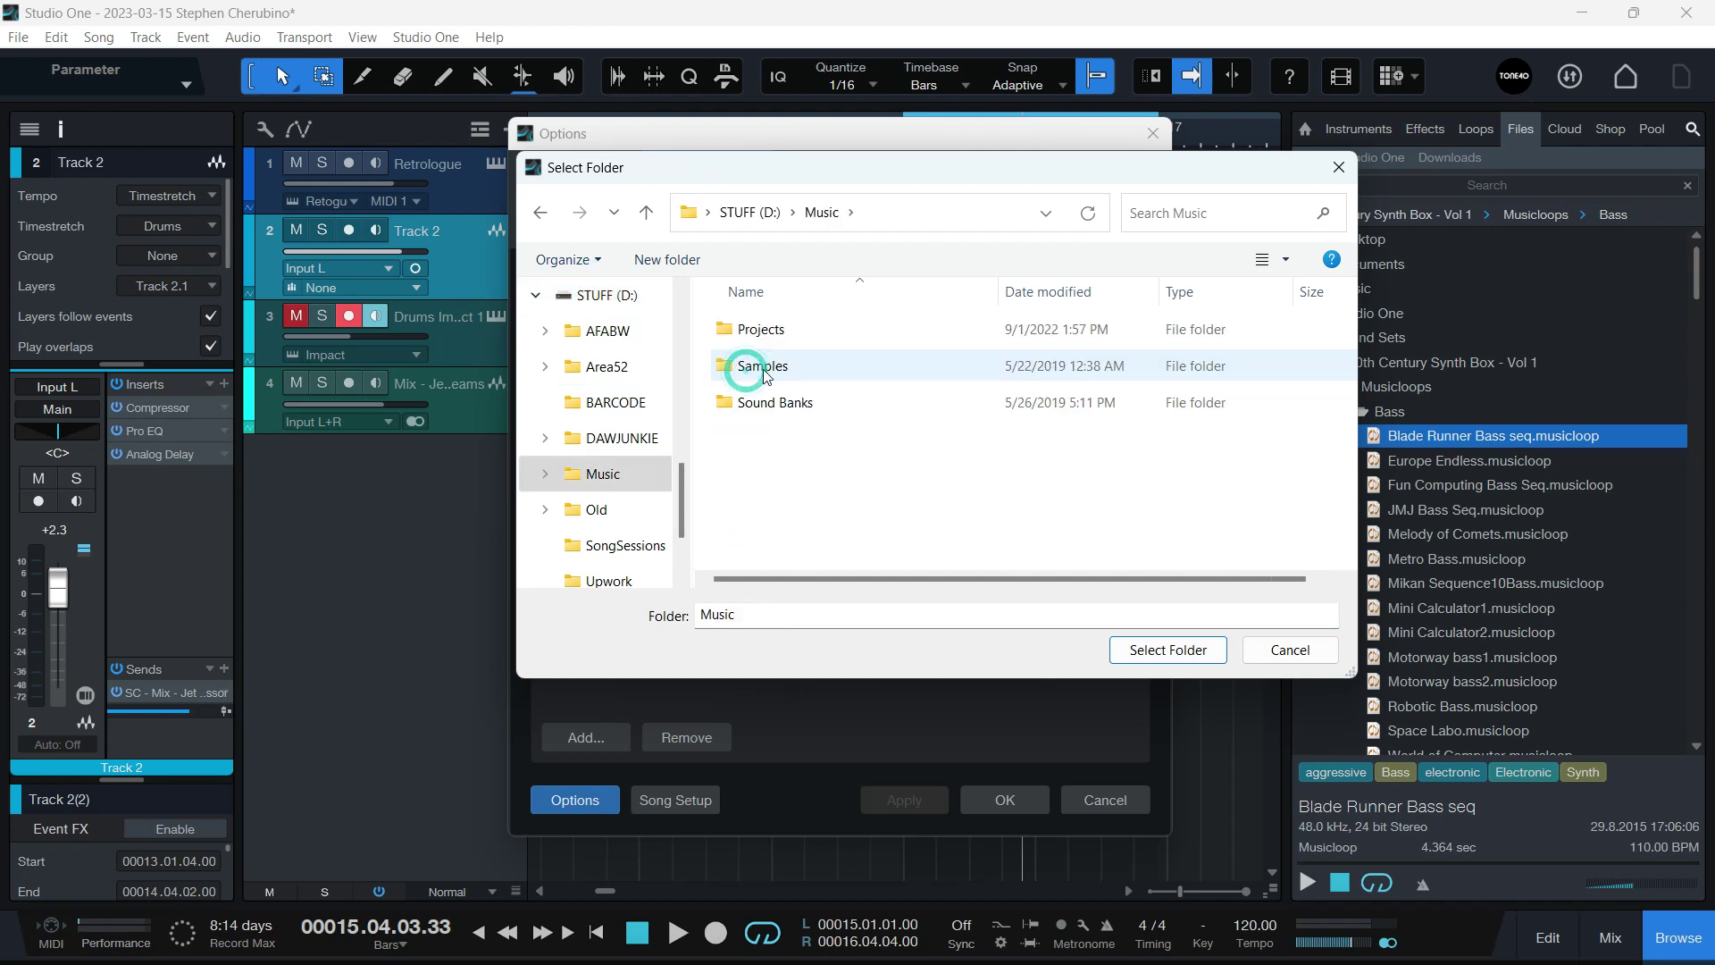
pyautogui.doubleClick(770, 404)
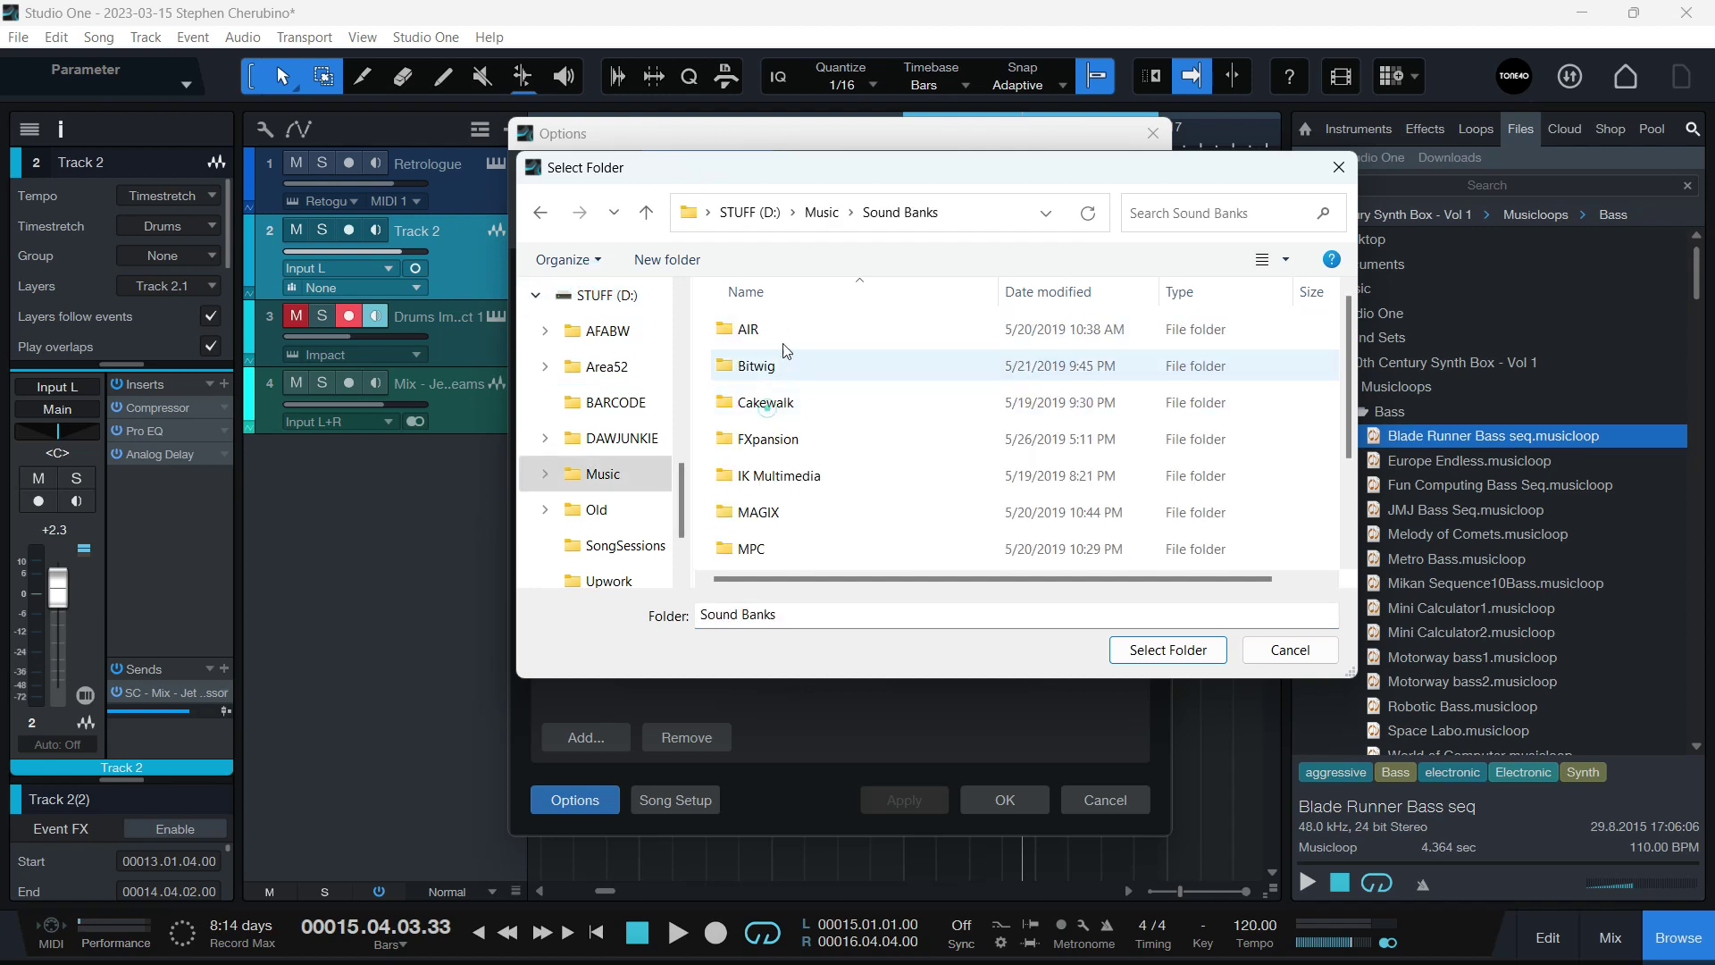
pyautogui.scroll(-2, 770, 404)
pyautogui.doubleClick(769, 481)
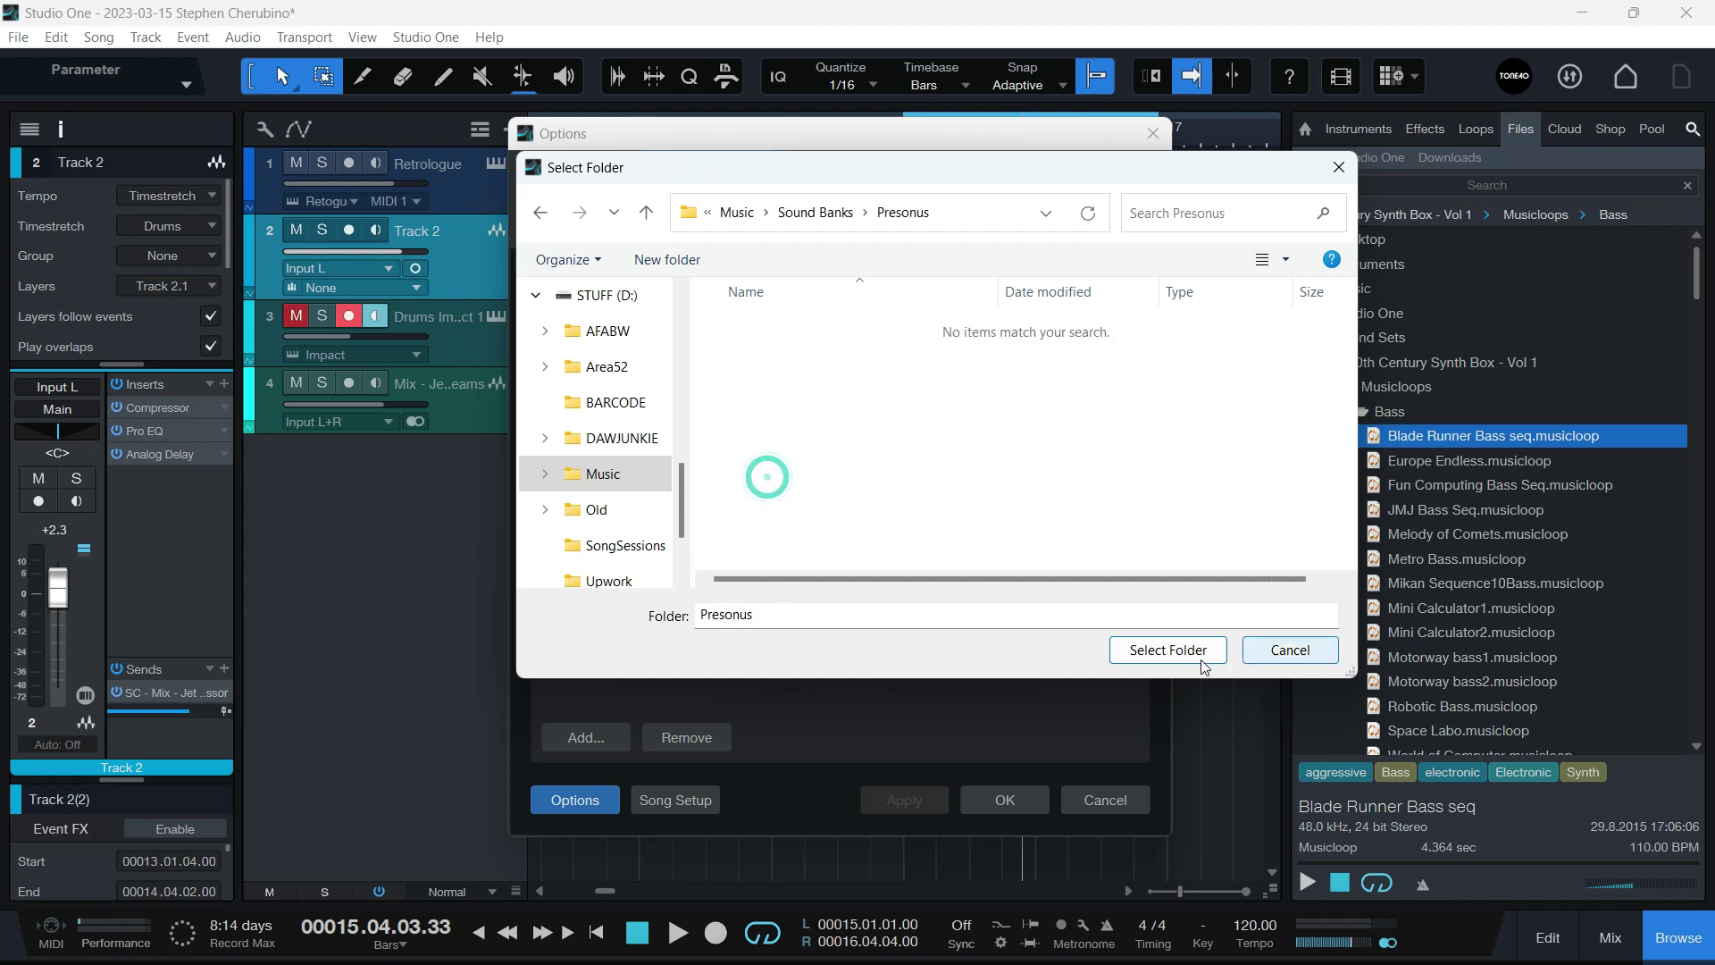
pyautogui.click(1162, 650)
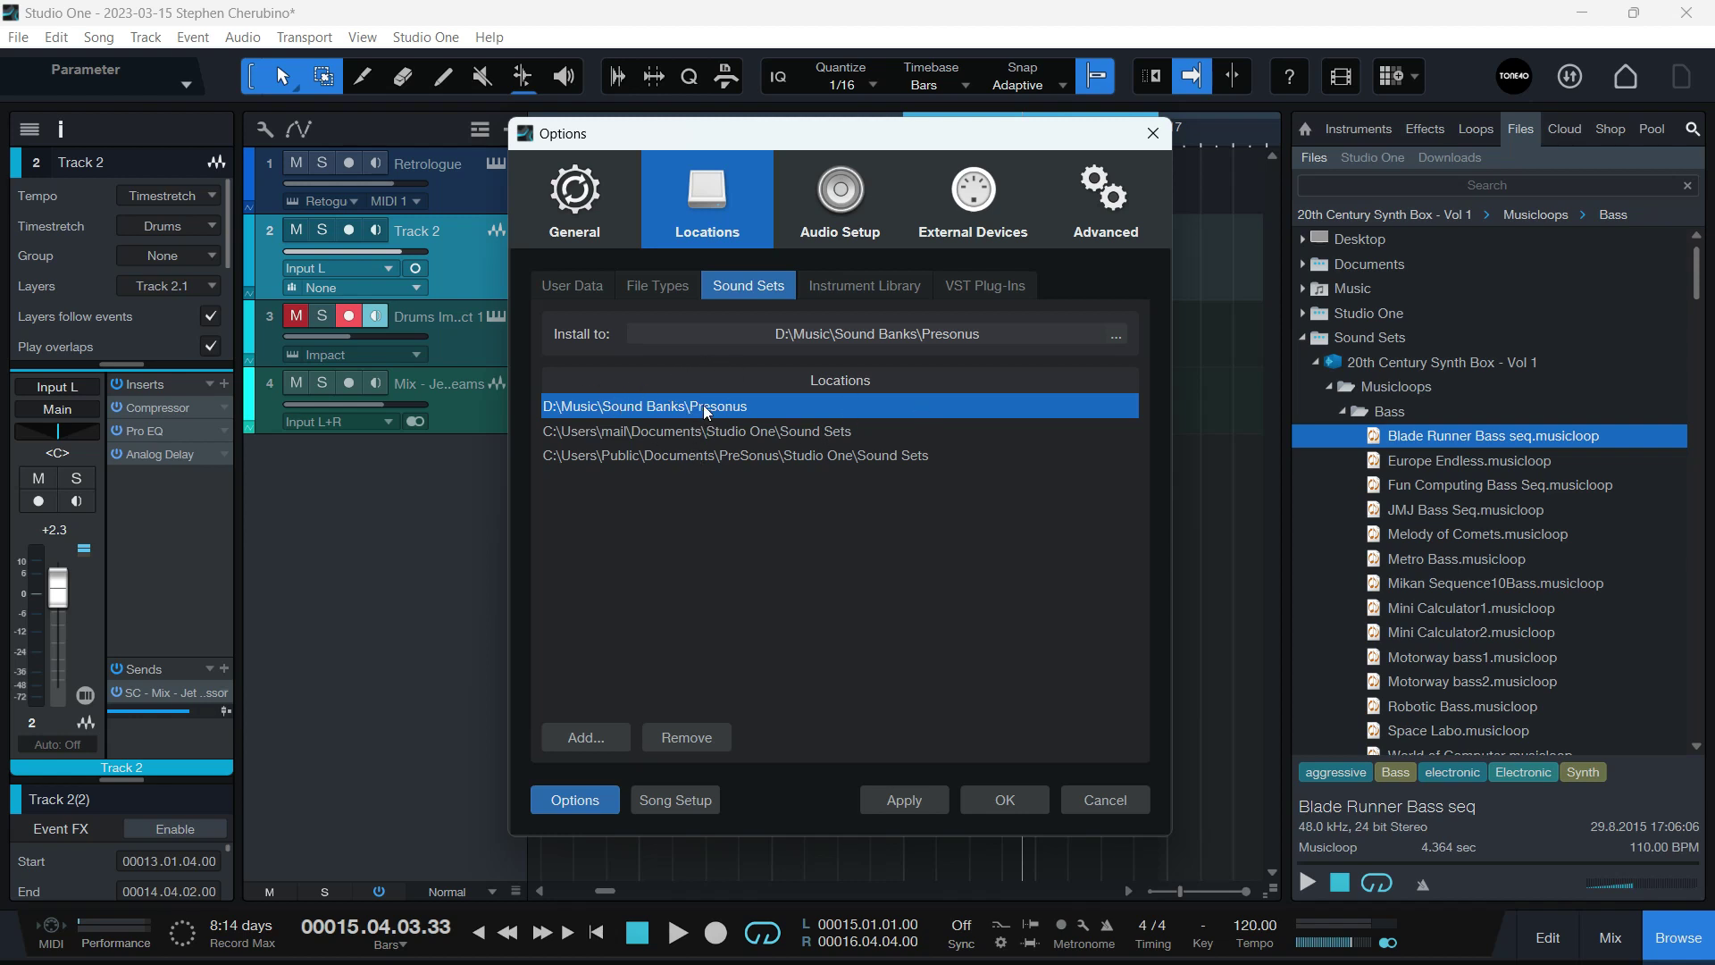
# Check the File Types tab, then view Instrument Library, selecting and deselecting the SoundFonts folder.
pyautogui.click(666, 293)
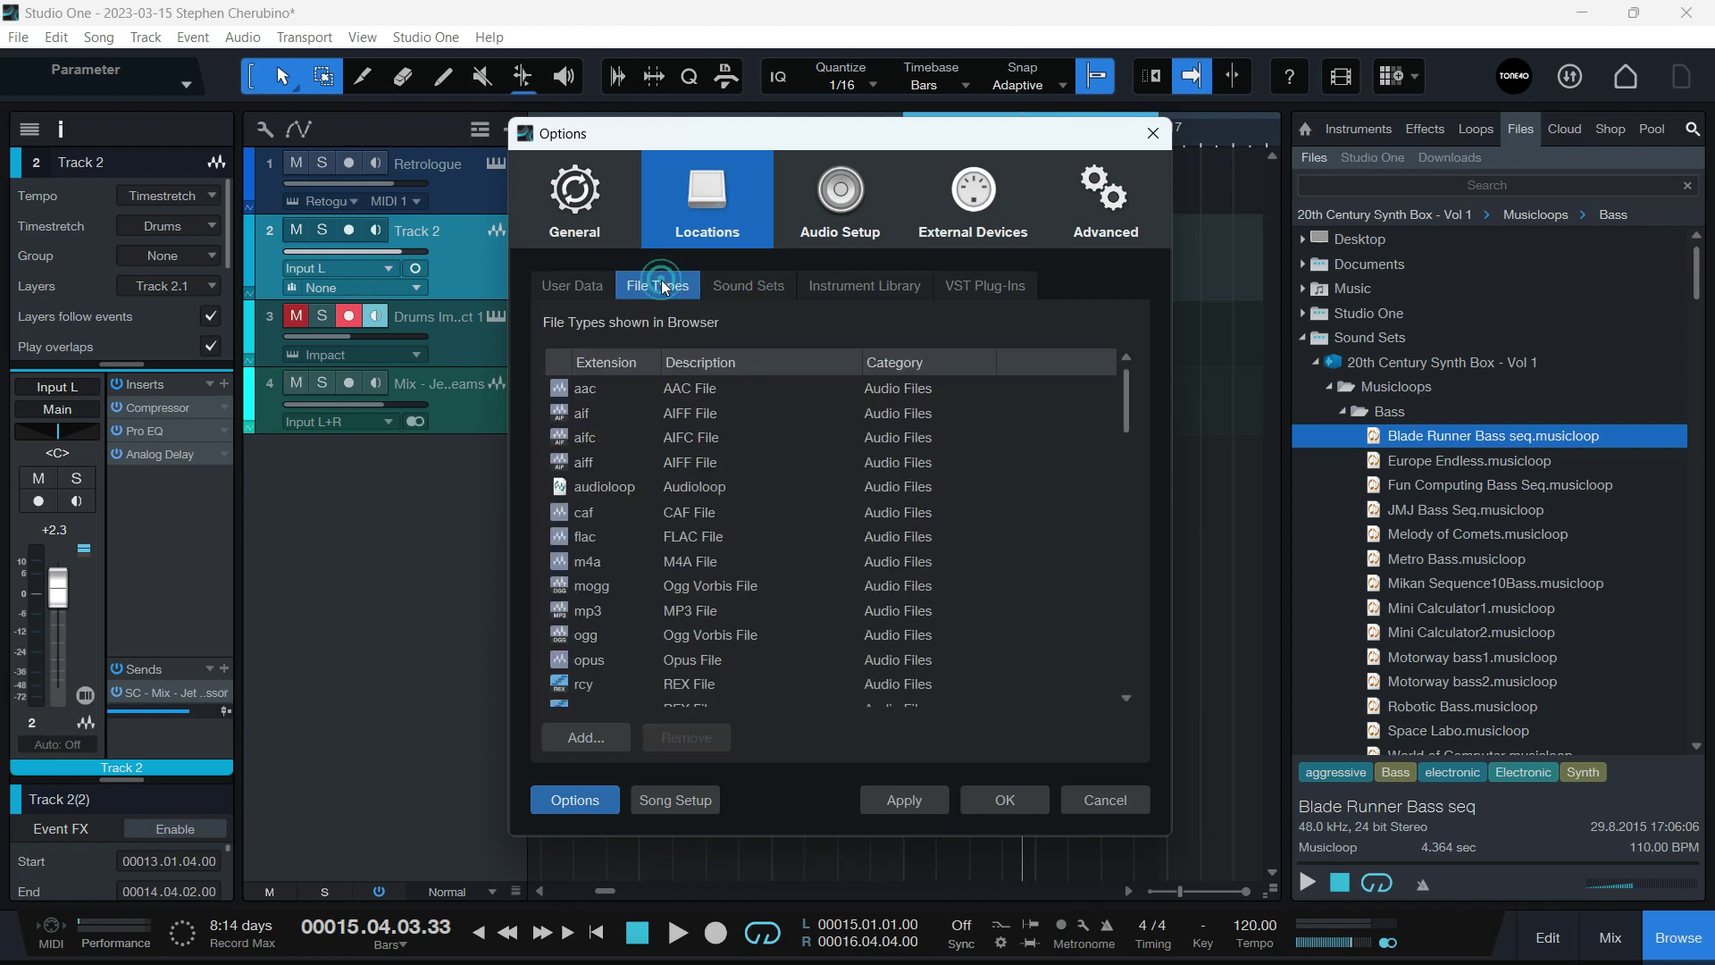
pyautogui.click(860, 290)
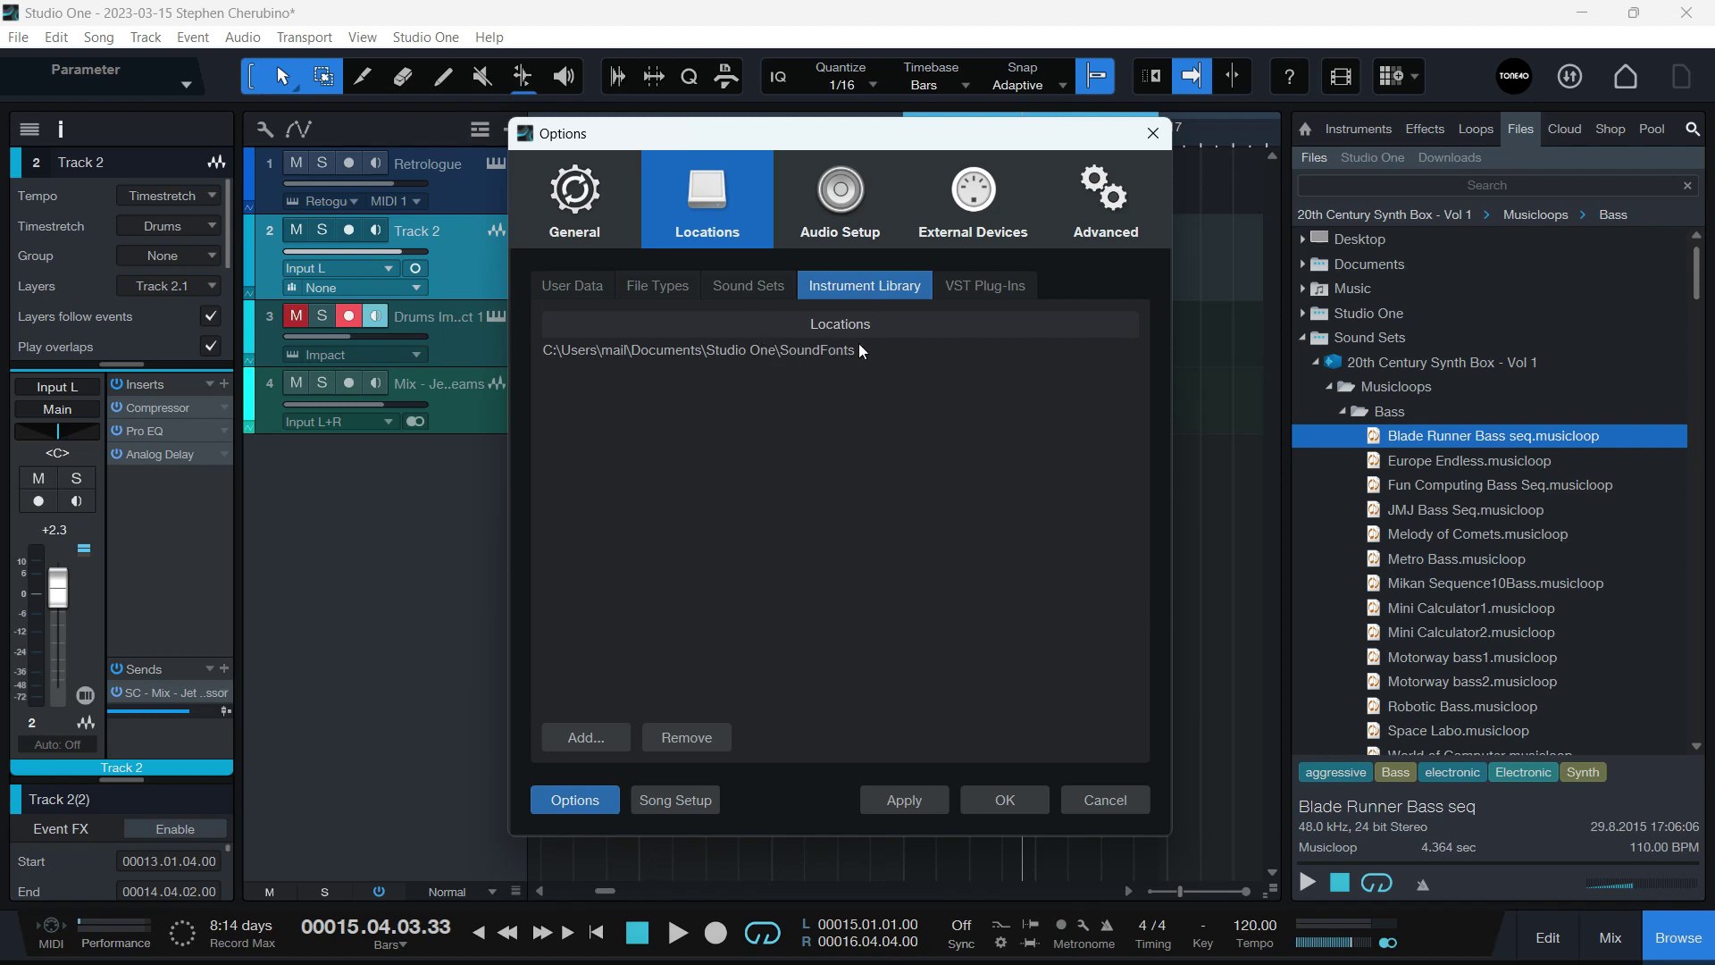
pyautogui.click(783, 351)
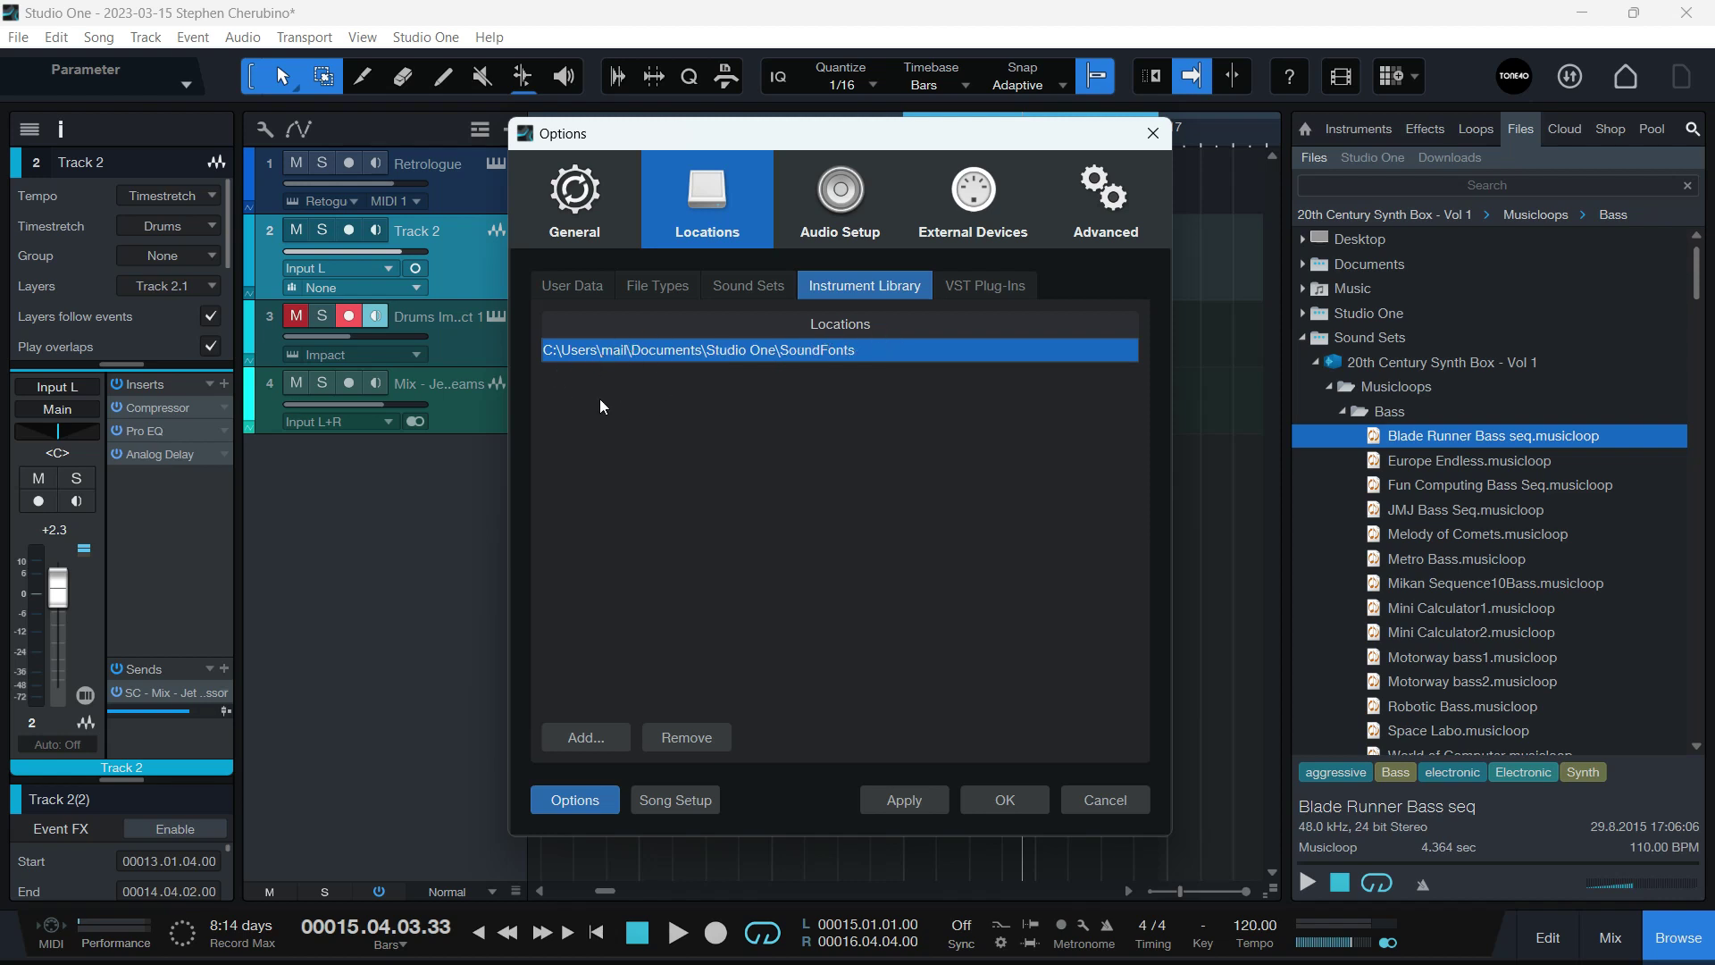
pyautogui.click(794, 351)
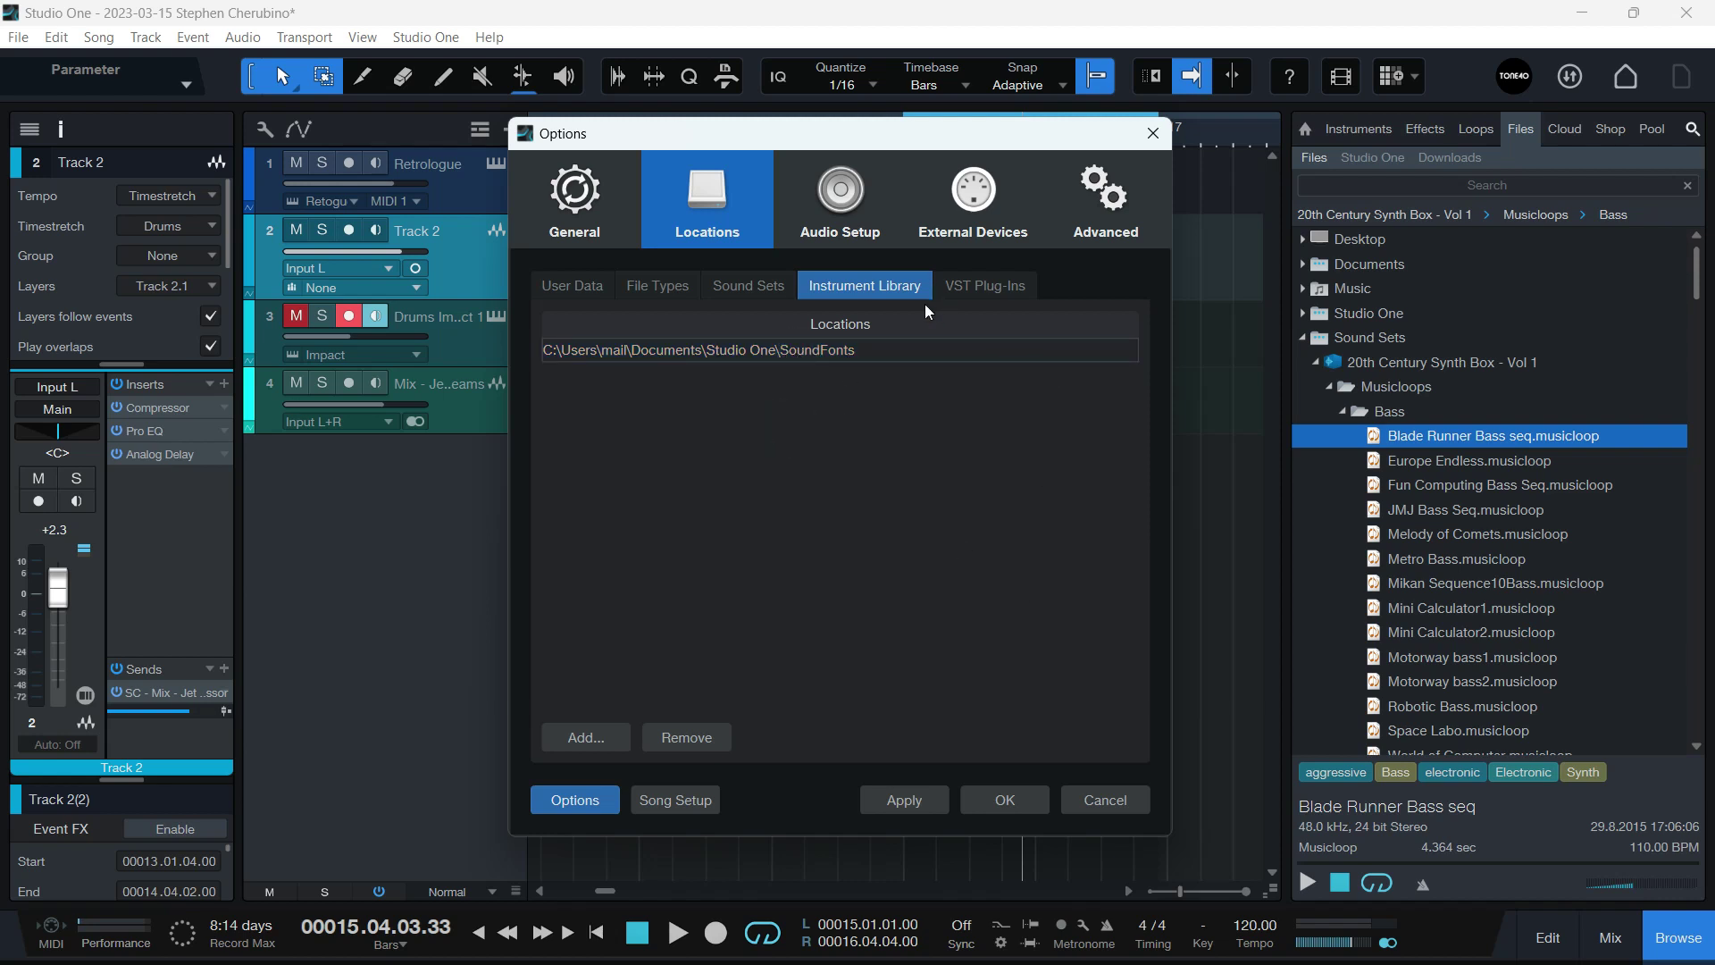
# Show the VST Plug-Ins folders and start adding D:\Music, then cancel without adding it.
pyautogui.click(995, 284)
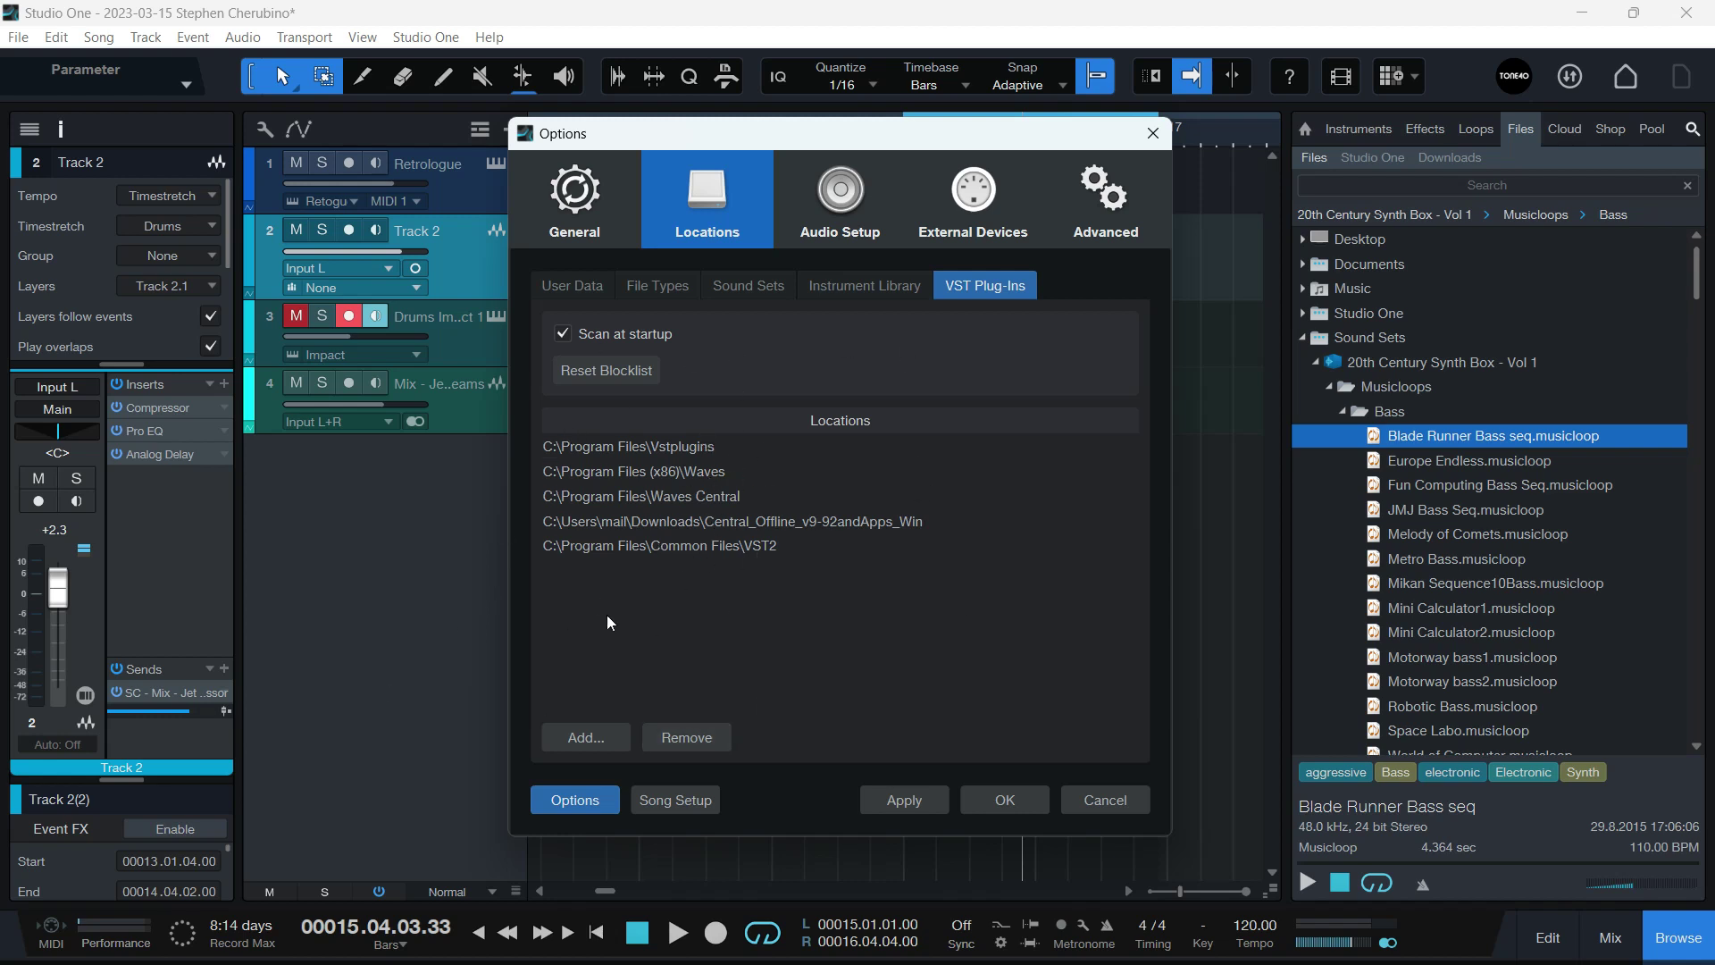
pyautogui.click(587, 738)
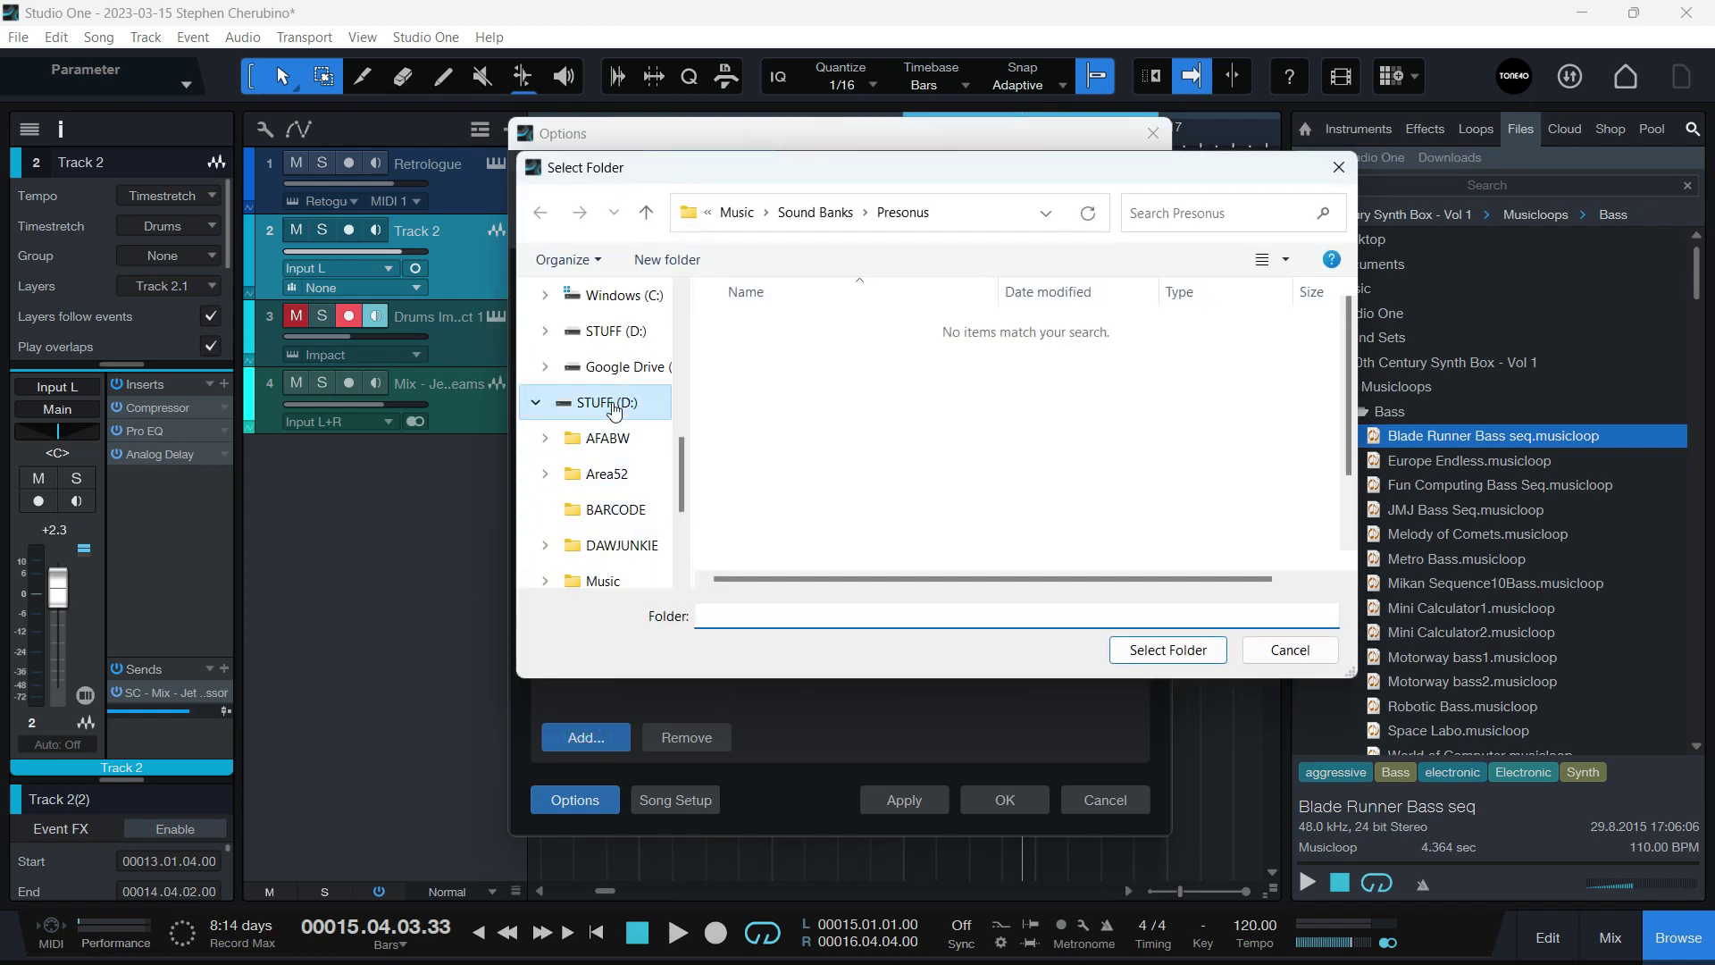
pyautogui.click(611, 404)
pyautogui.scroll(-1, 766, 407)
pyautogui.doubleClick(765, 404)
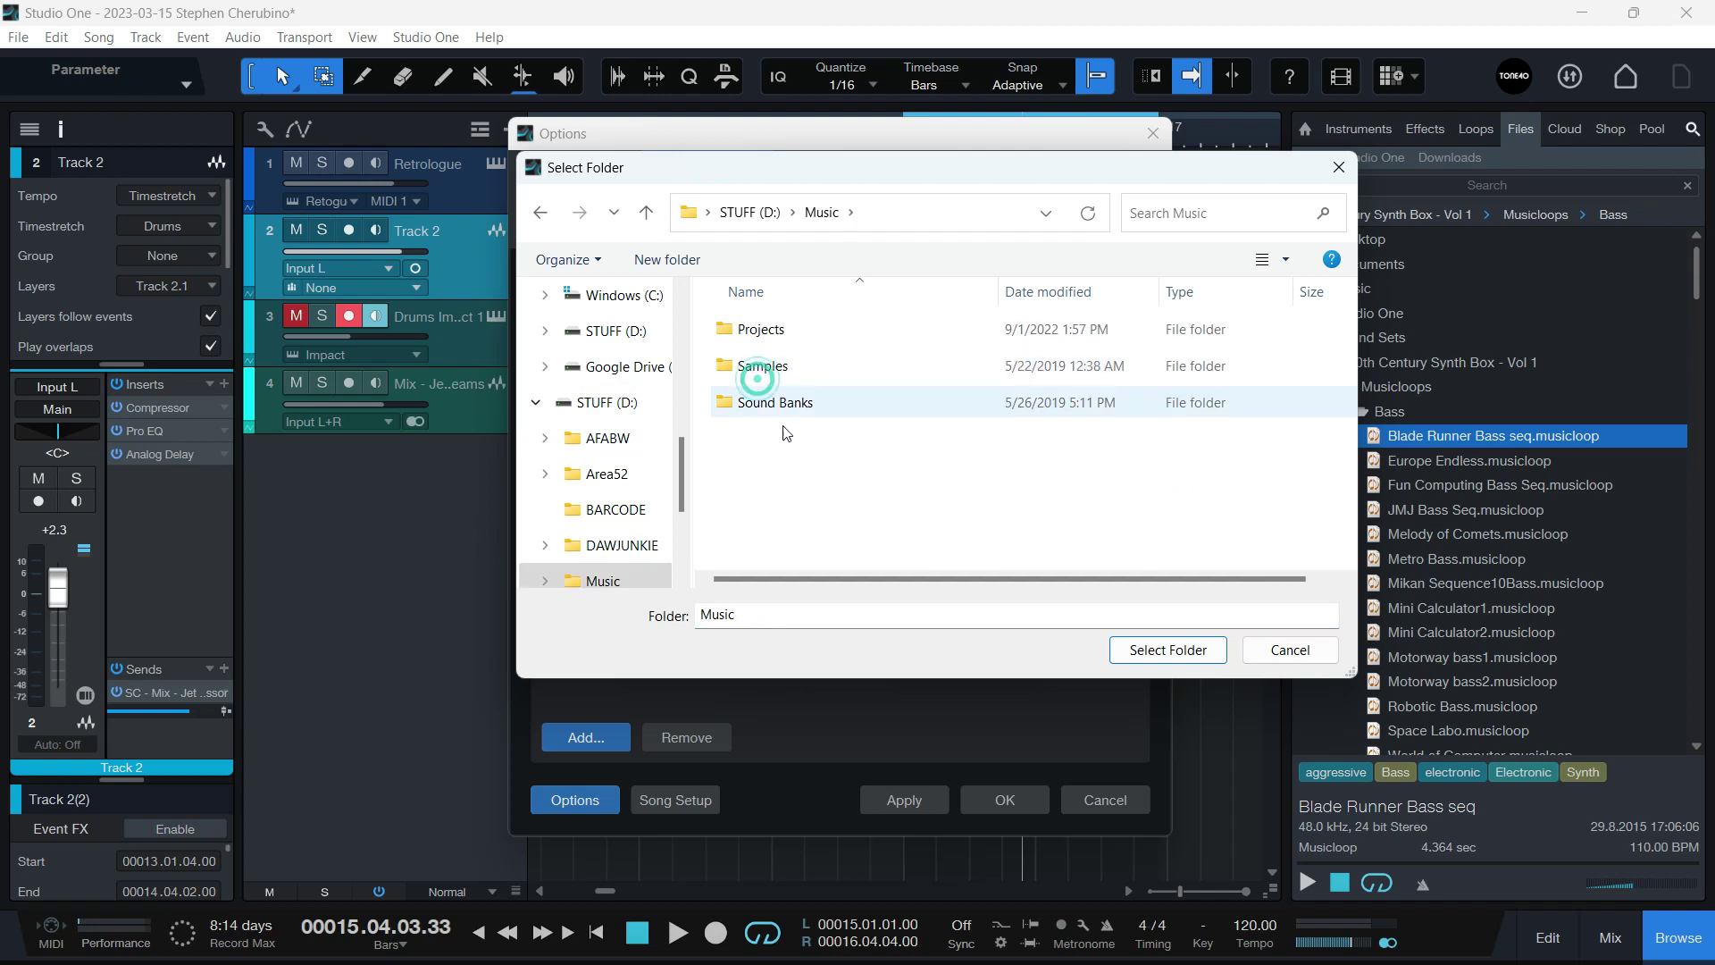
pyautogui.click(1316, 652)
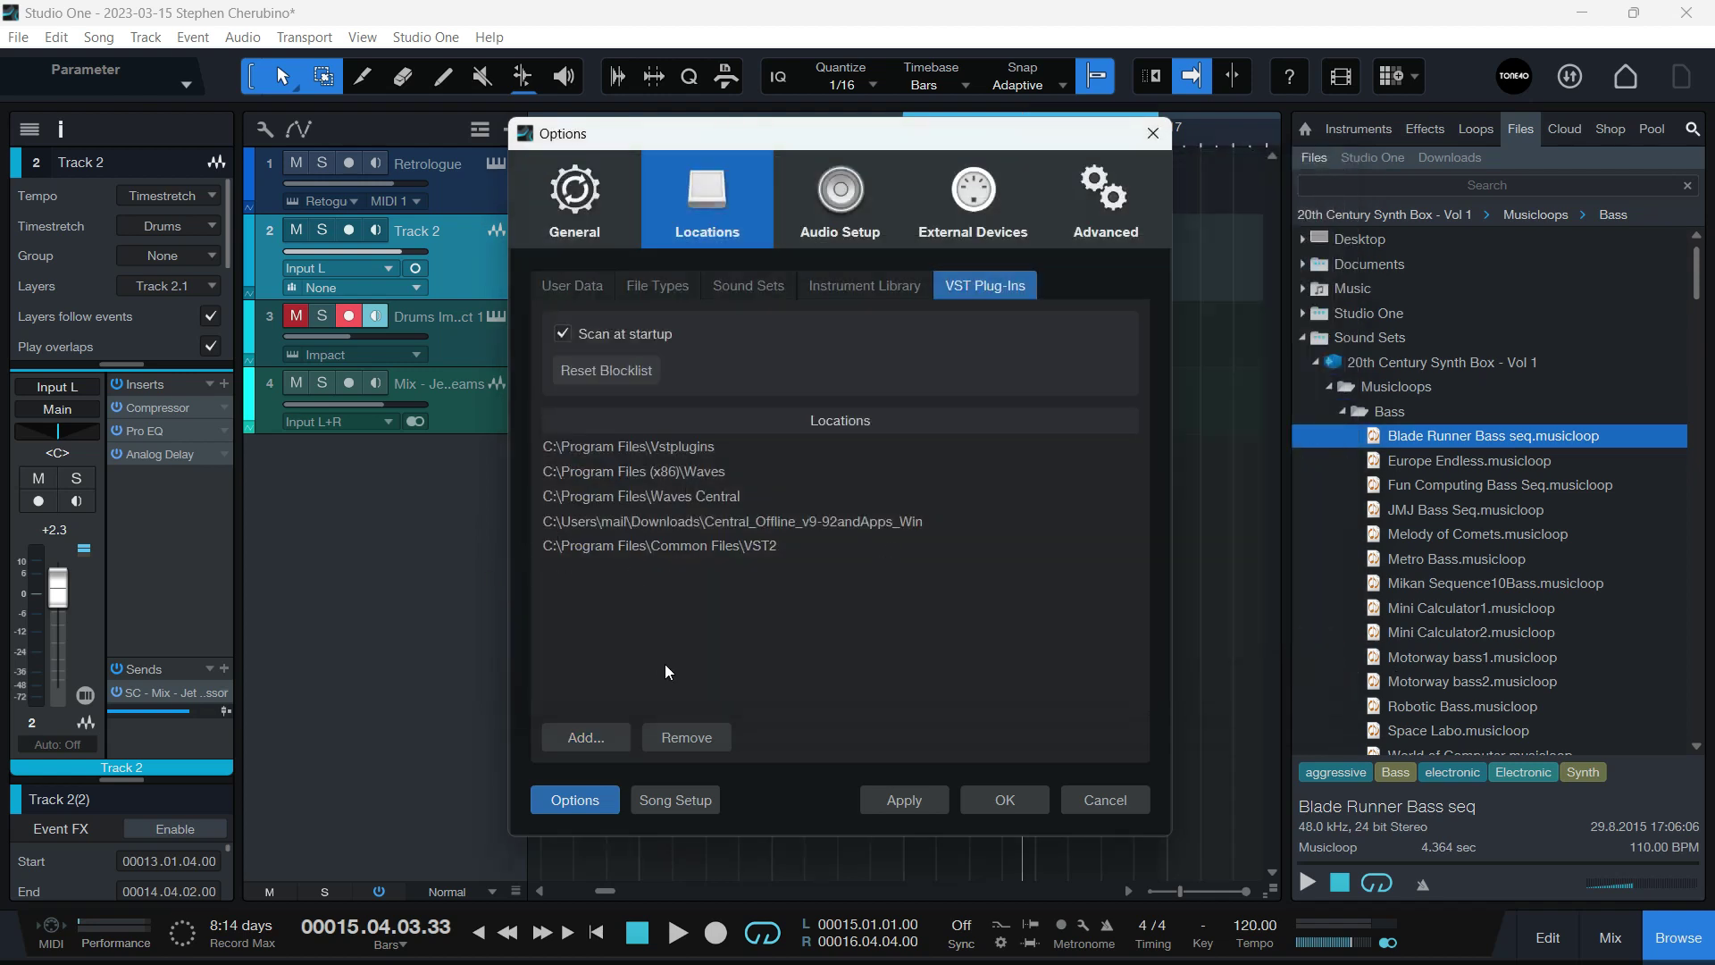
# Step through the VST plug-in folders from Vstplugins down to the last entry.
pyautogui.click(622, 447)
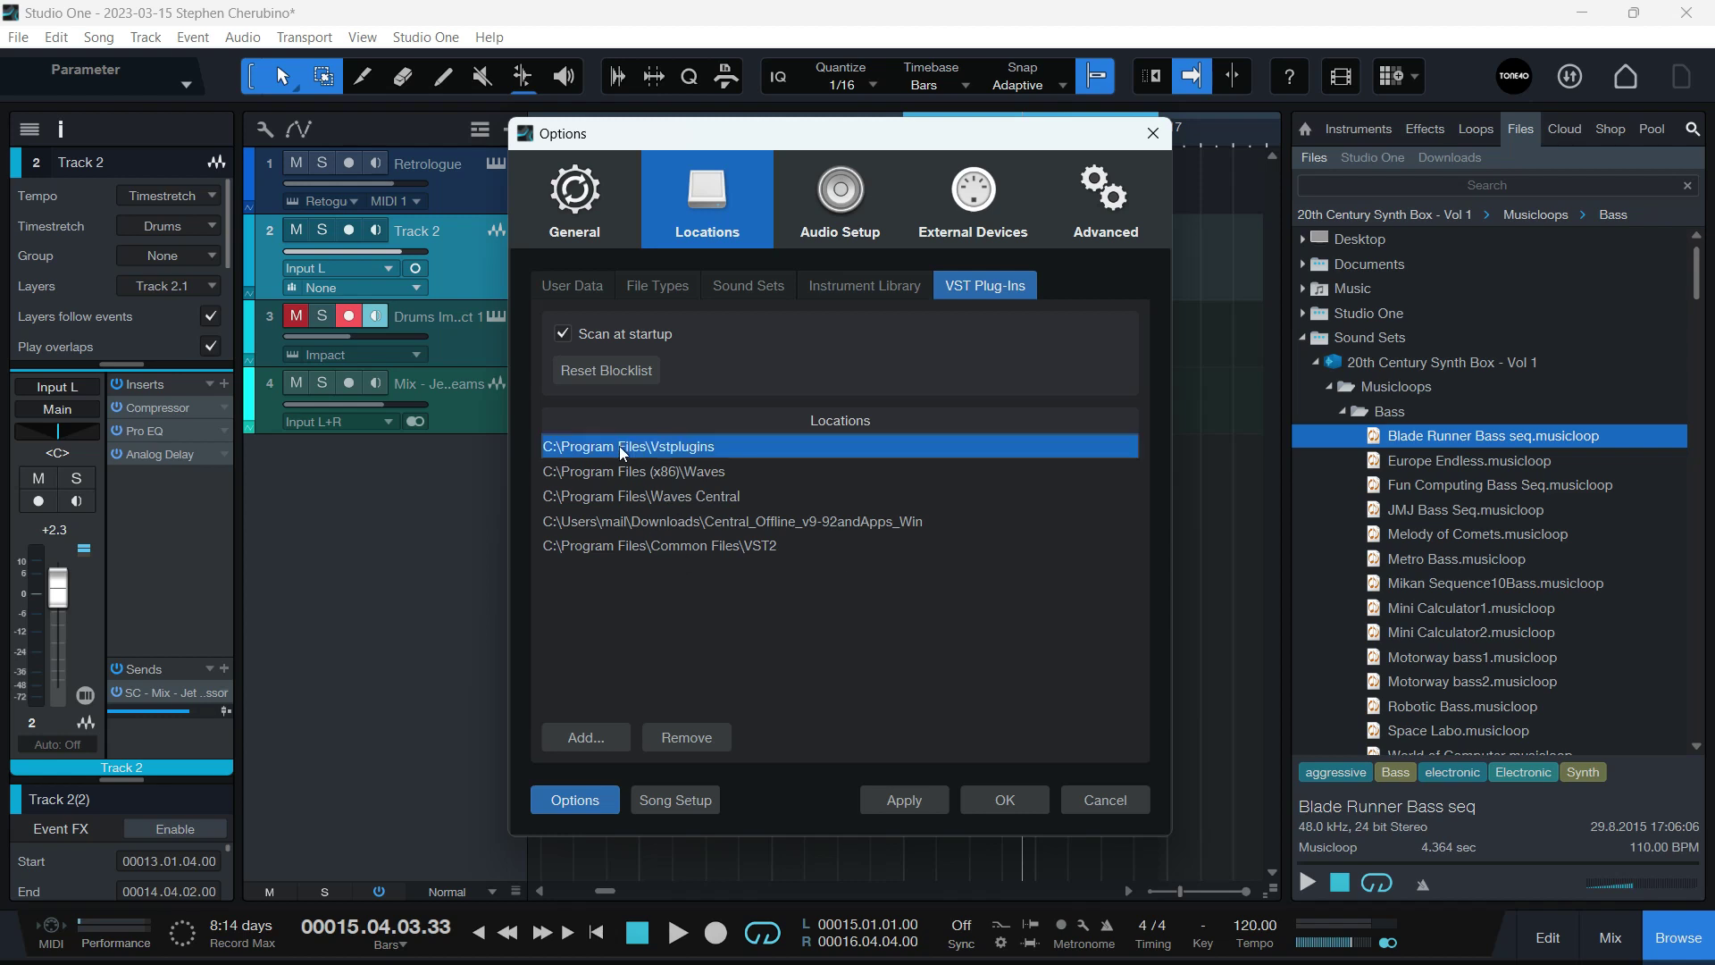
pyautogui.press('Down')
pyautogui.press('Down')
pyautogui.press('Down')
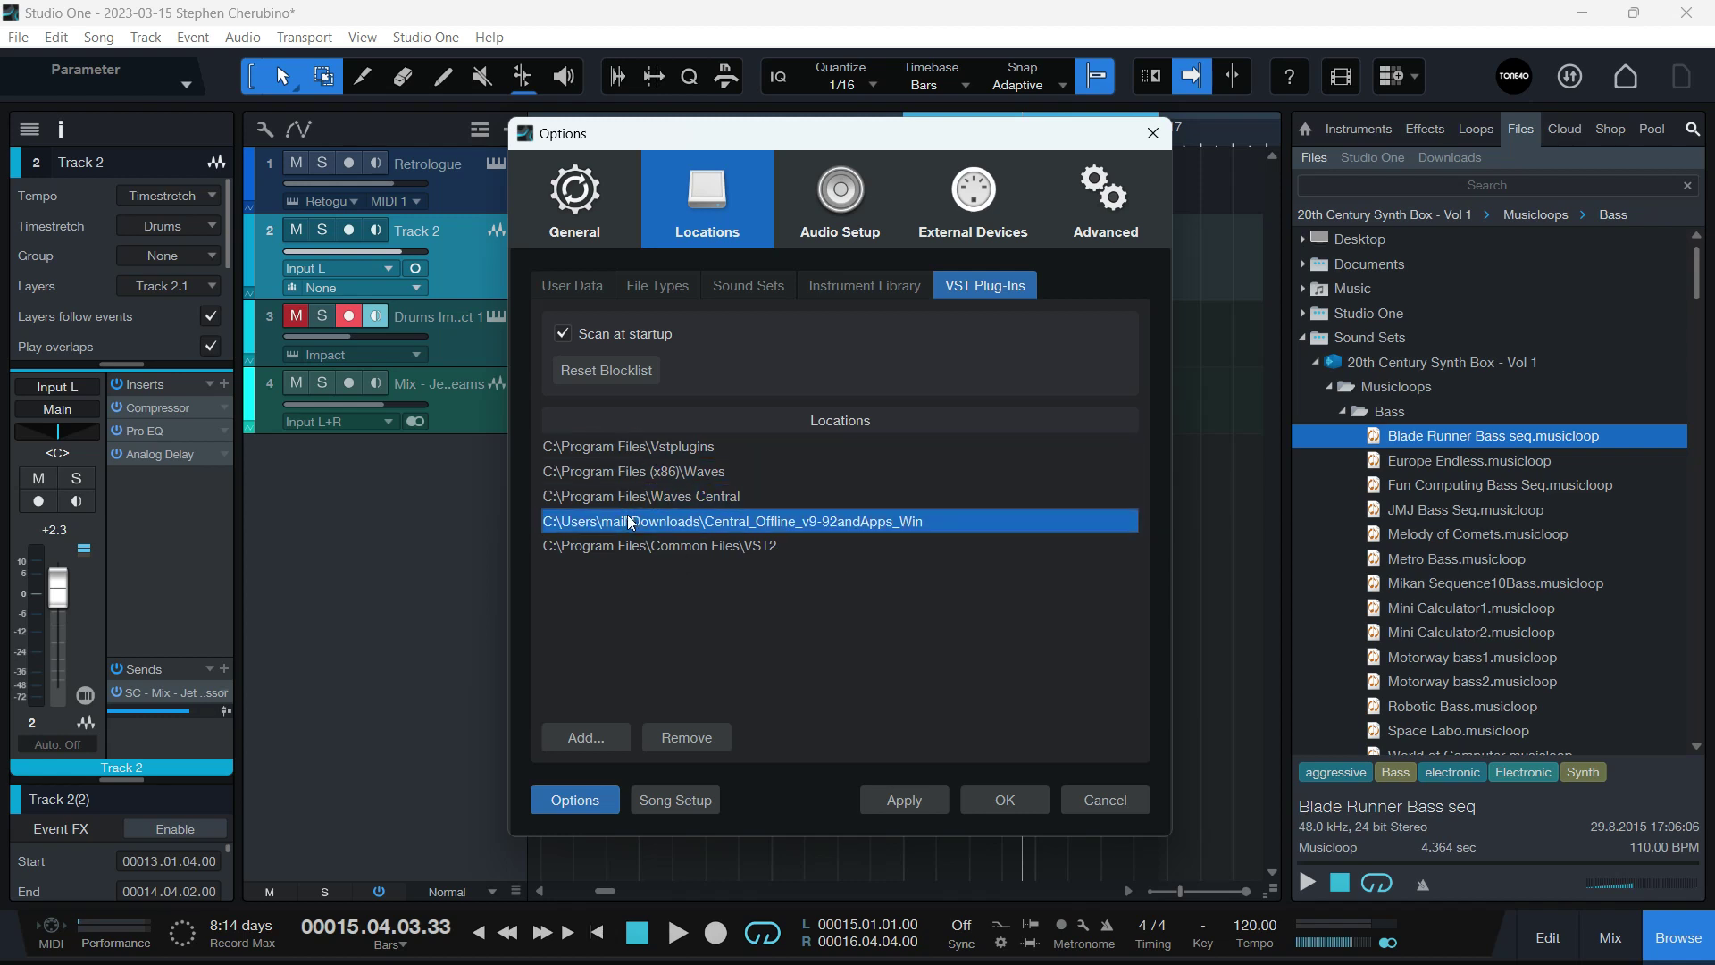
pyautogui.click(626, 543)
pyautogui.press('Up')
pyautogui.press('Up')
pyautogui.press('Up')
pyautogui.press('Up')
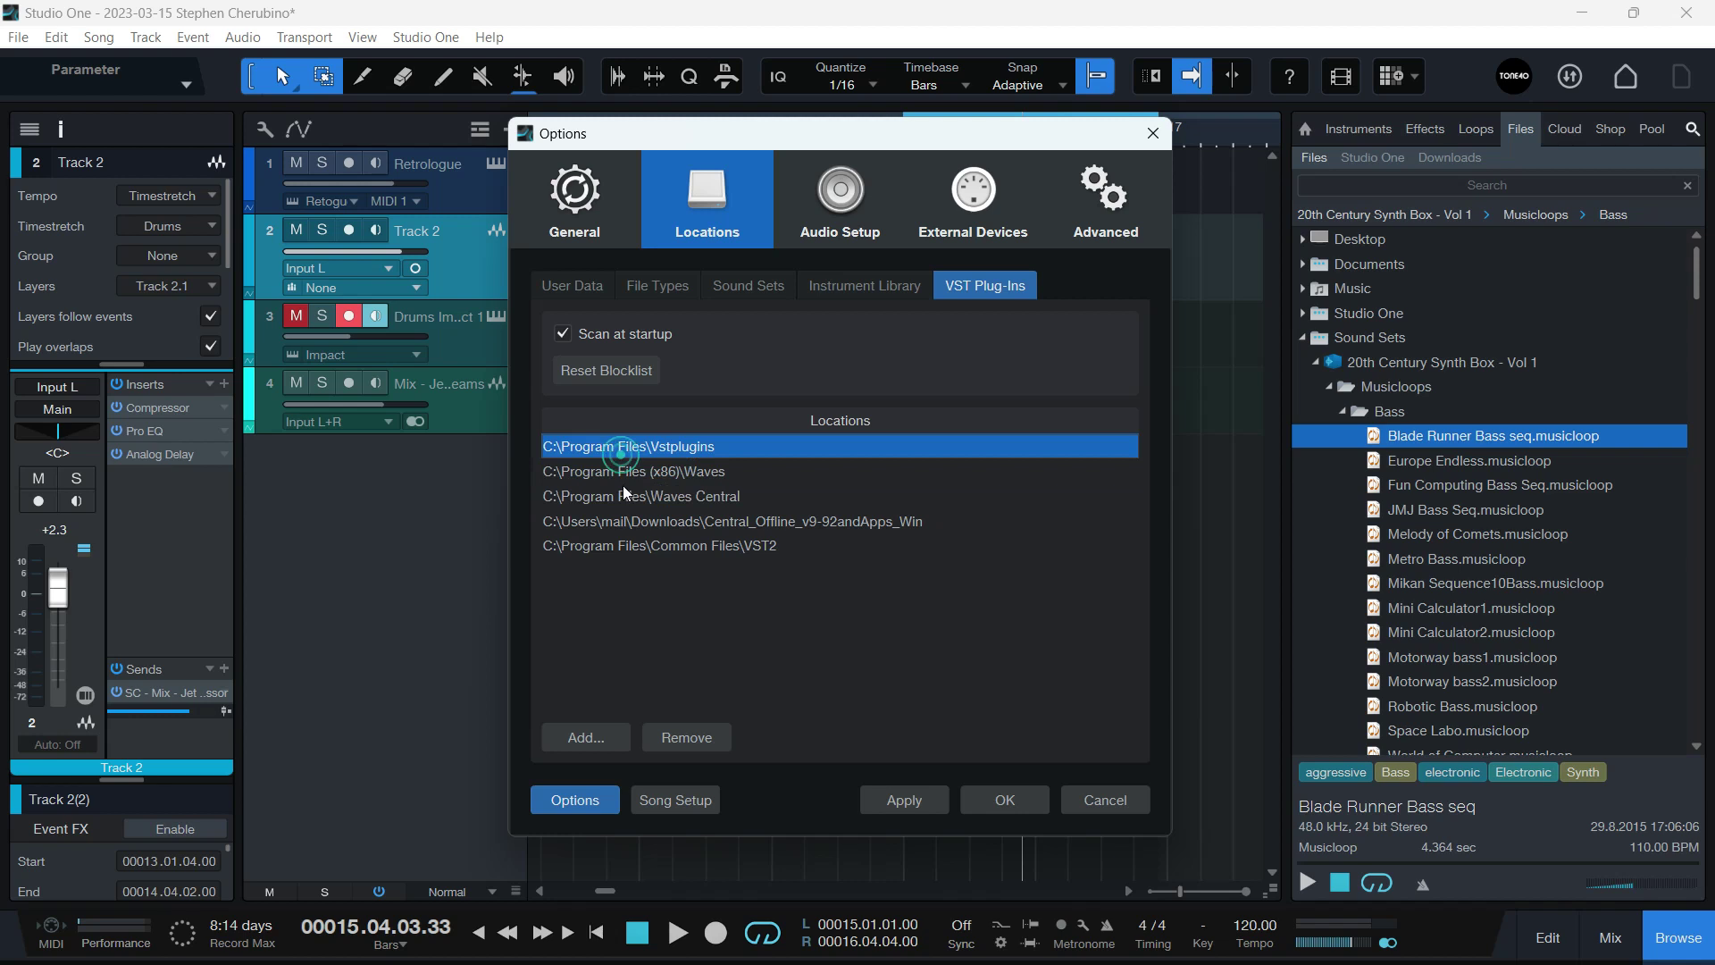
pyautogui.click(621, 478)
pyautogui.moveTo(616, 495); pyautogui.dragTo(622, 541)
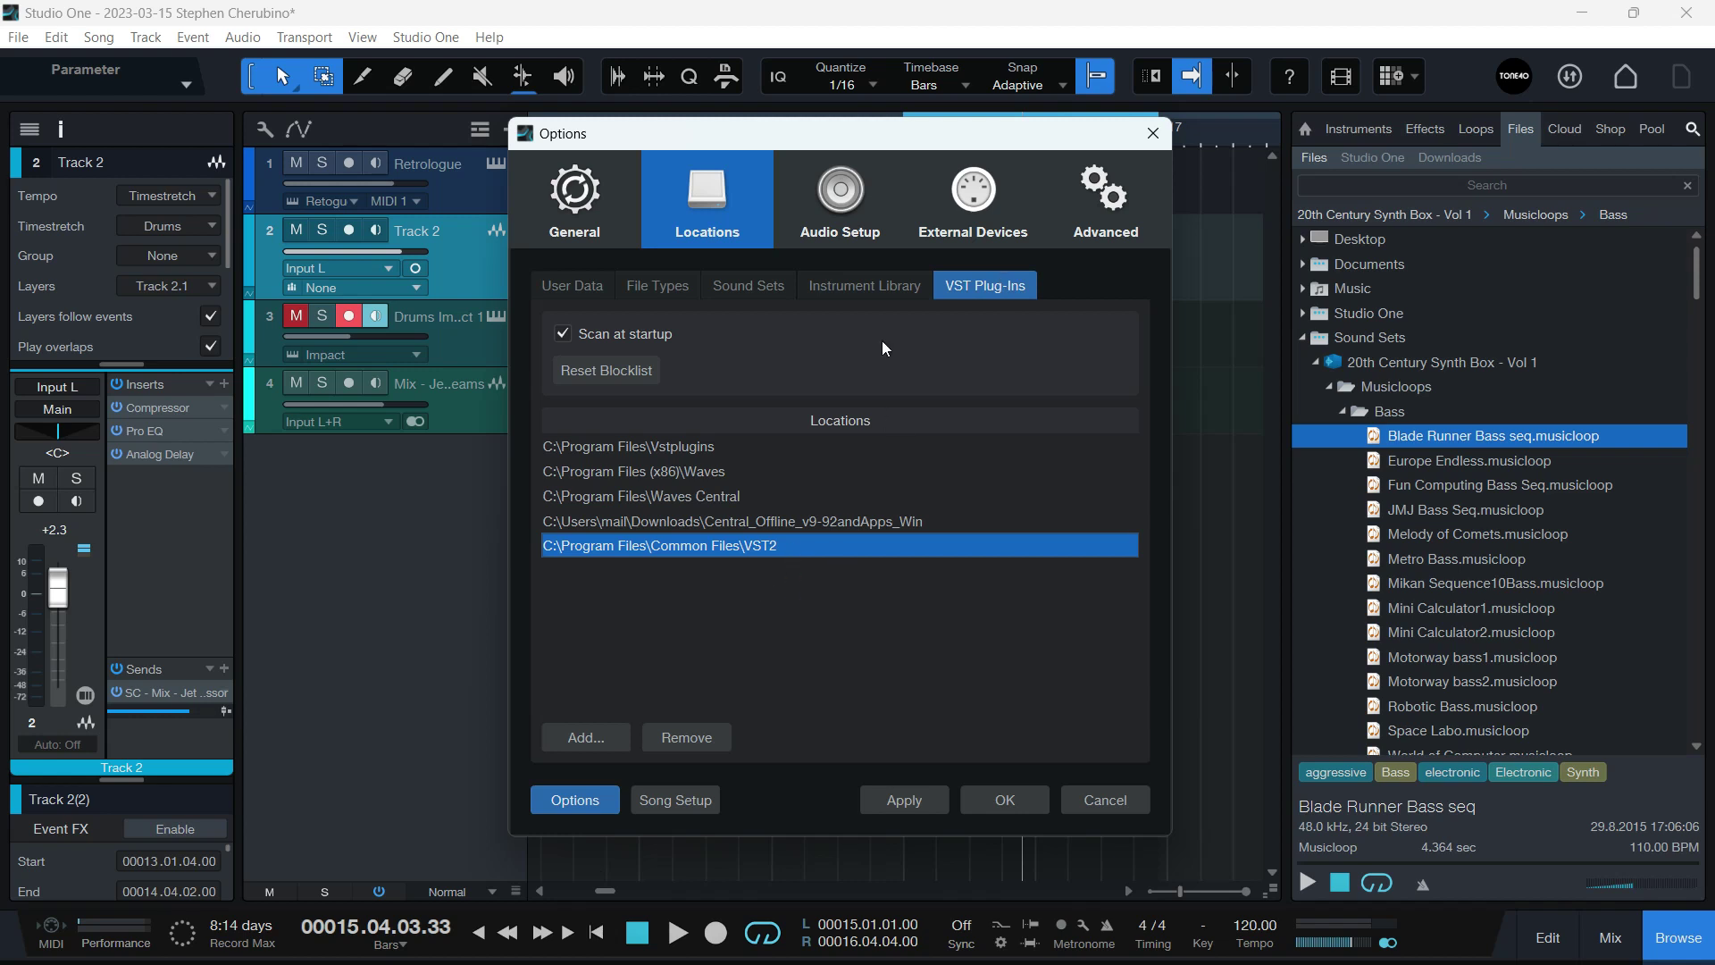
# Revisit the Instrument Library and Sound Sets locations, ending on the User Data settings.
pyautogui.click(863, 285)
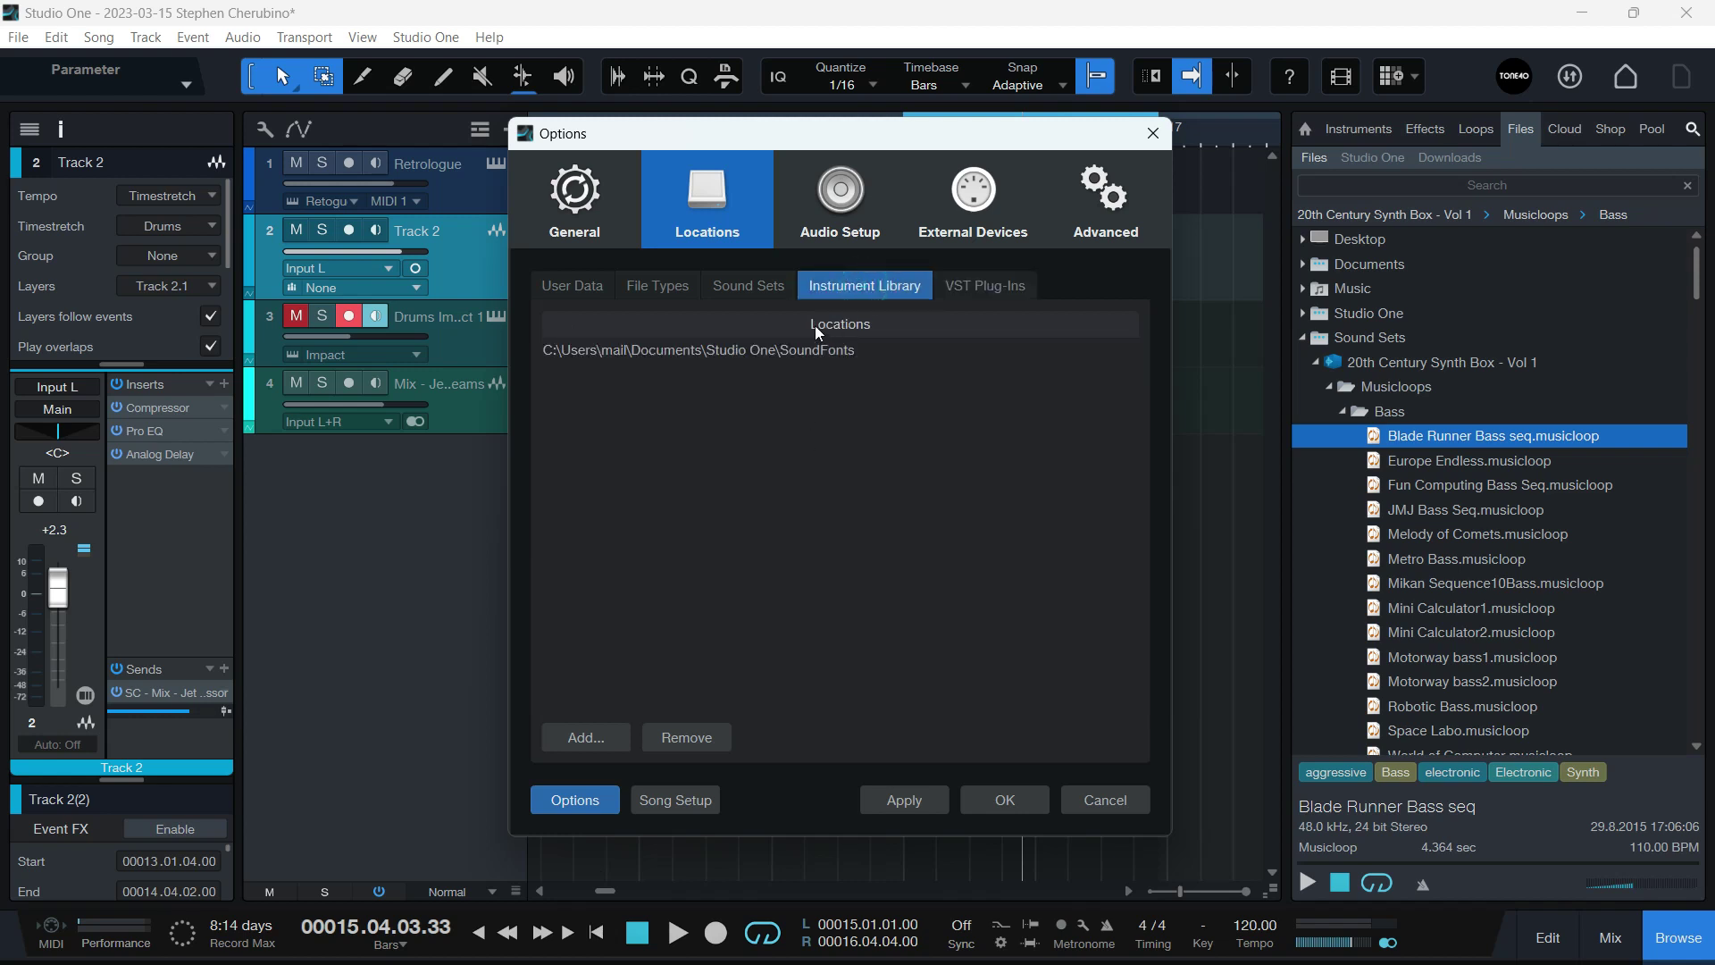
pyautogui.click(745, 285)
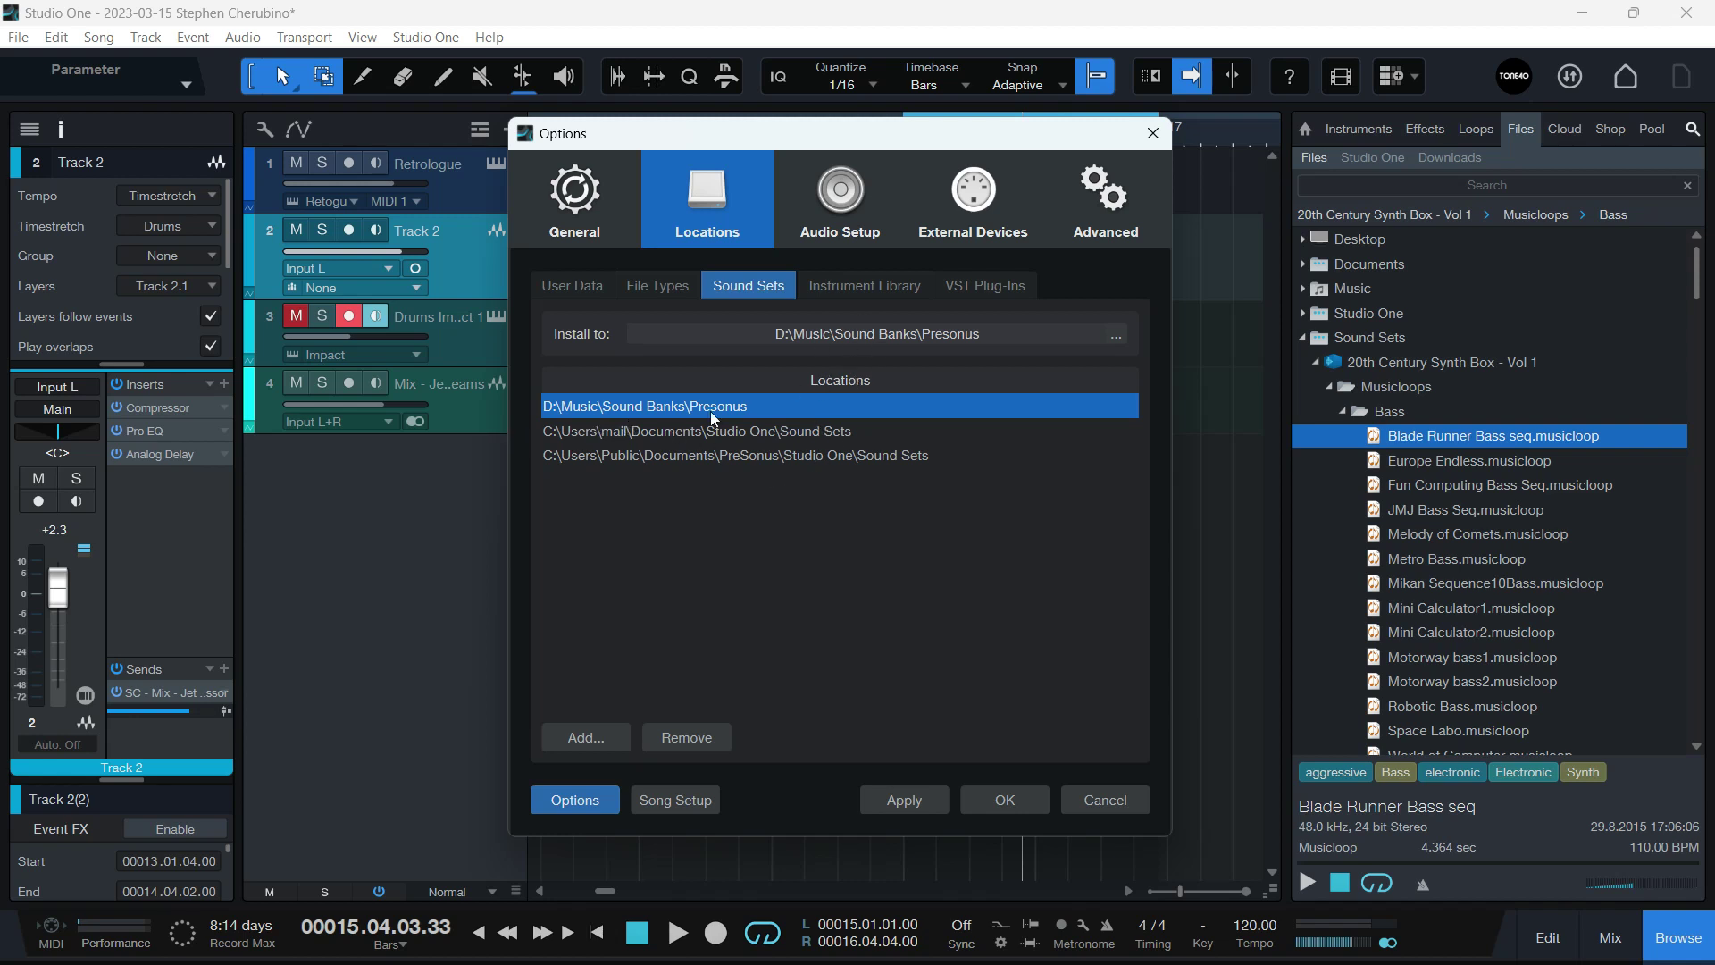
pyautogui.click(579, 291)
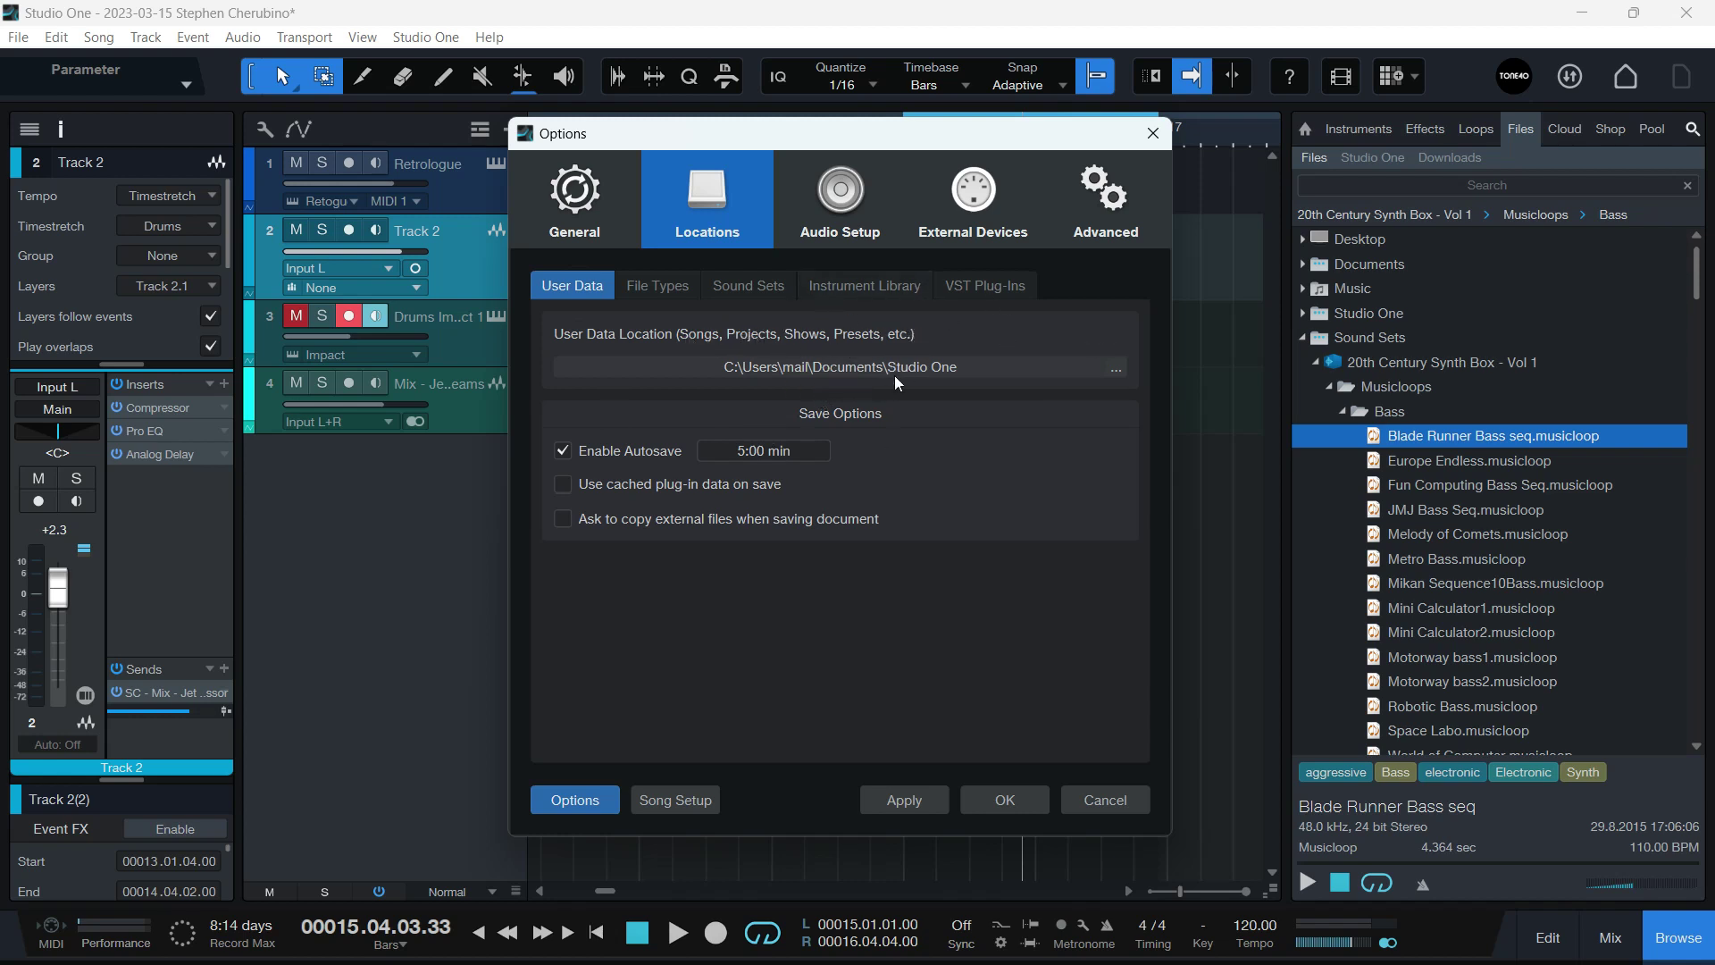
# Cancel browsing for a new User Data folder, keeping Documents\Studio One, and bring up Start.
pyautogui.click(1118, 367)
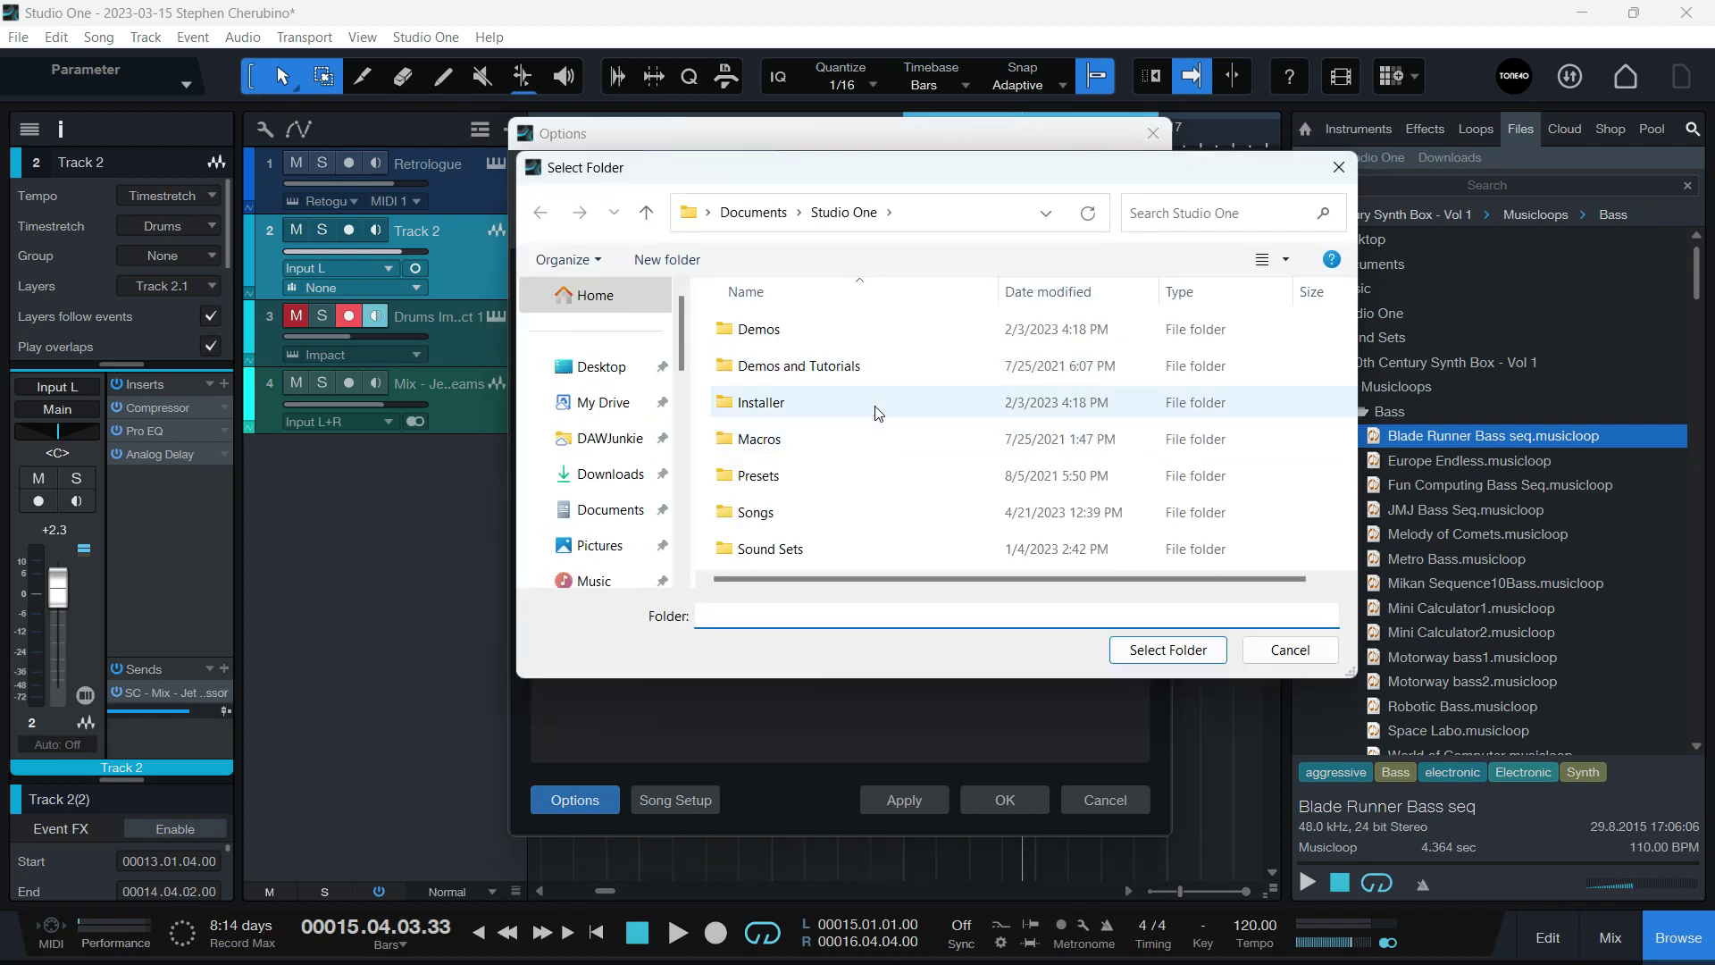
pyautogui.click(1306, 658)
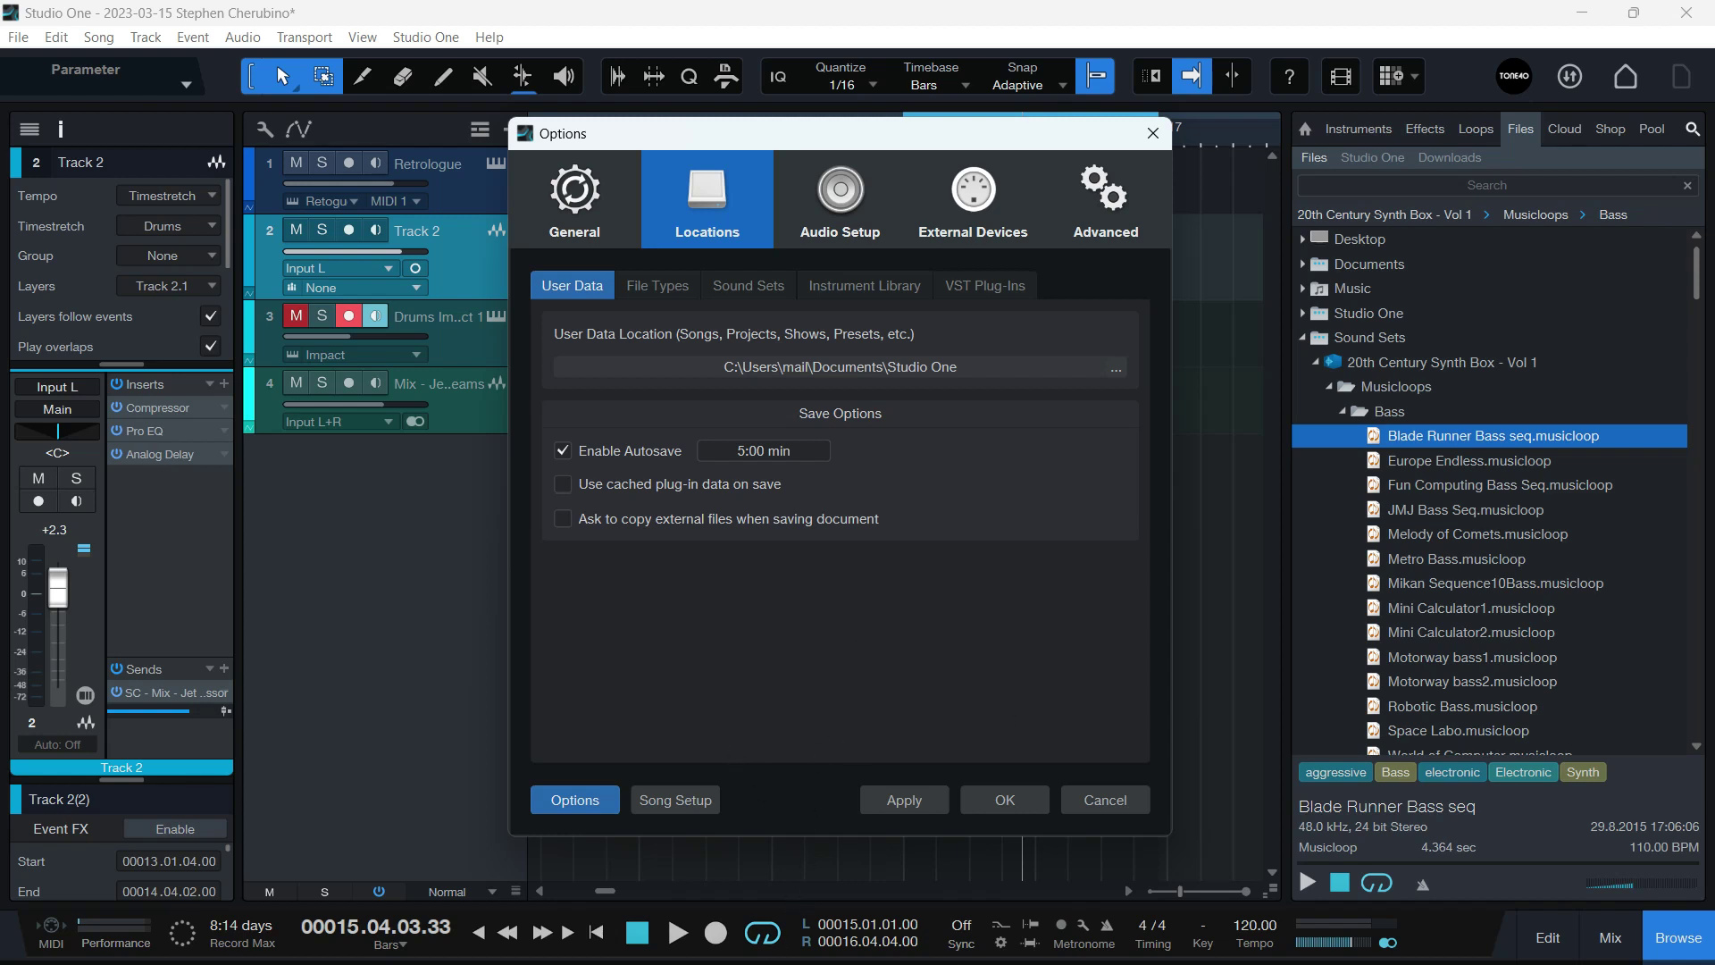
pyautogui.press('super')
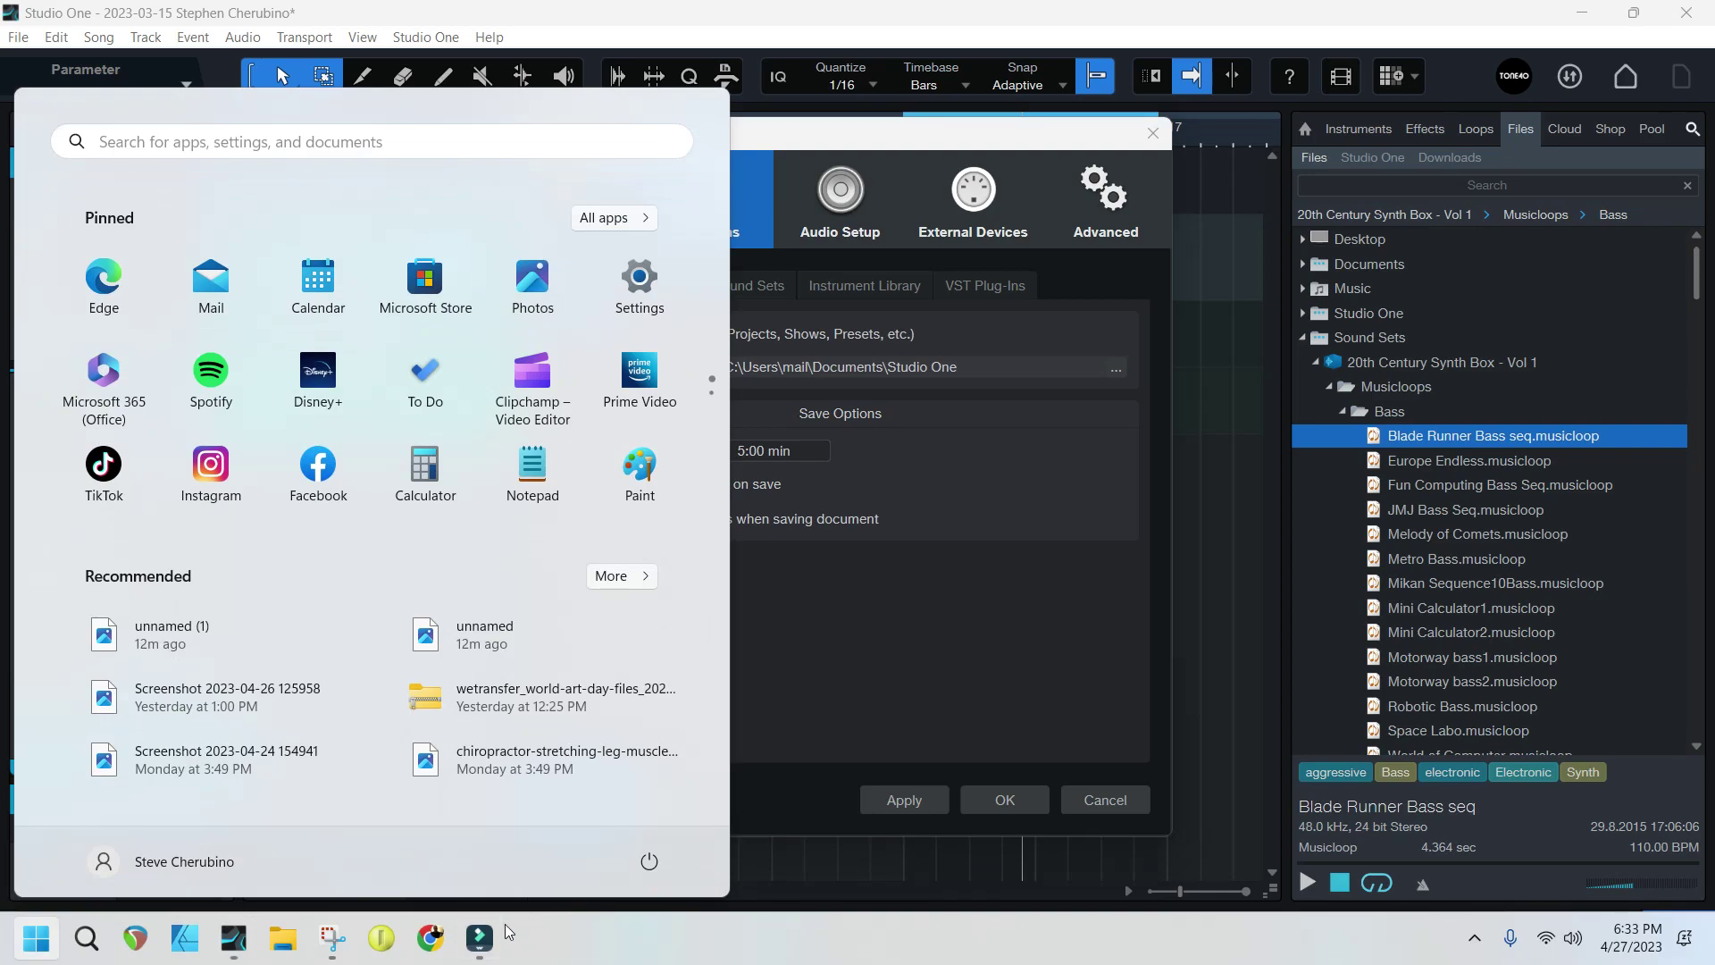